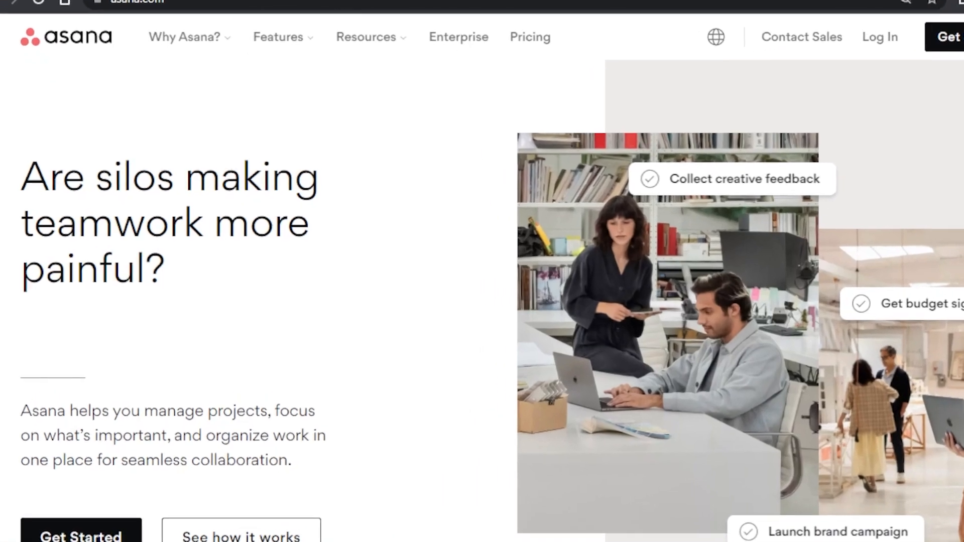
Look through the Asana homepage's project management, process automation and integrations sections.
scroll(878, 220, "down", 5)
scroll(482, 296, "up", 5)
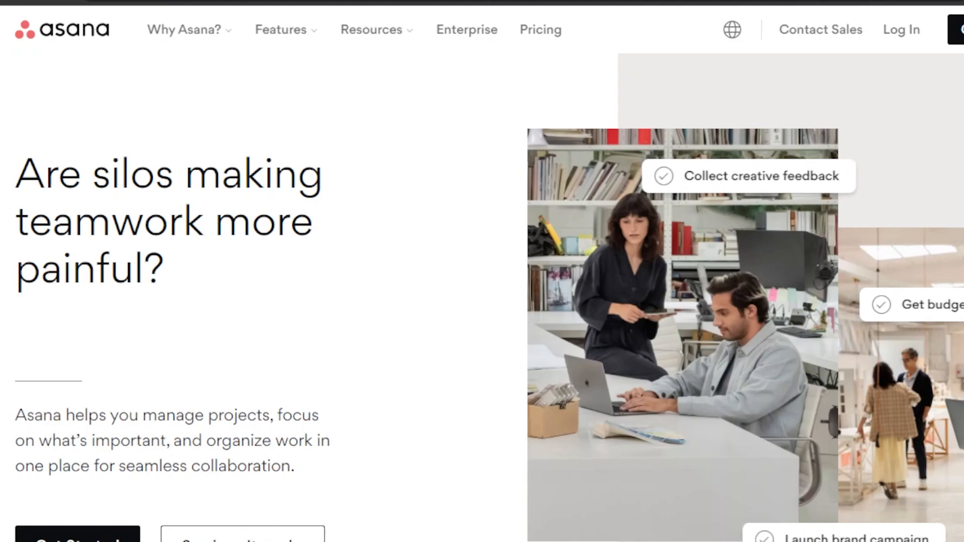
scroll(482, 297, "down", 10)
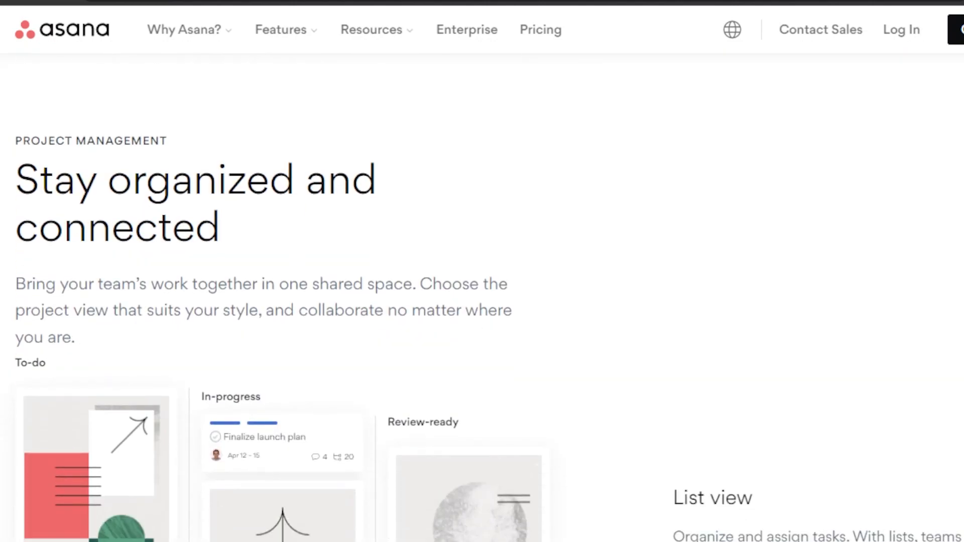
scroll(482, 297, "down", 10)
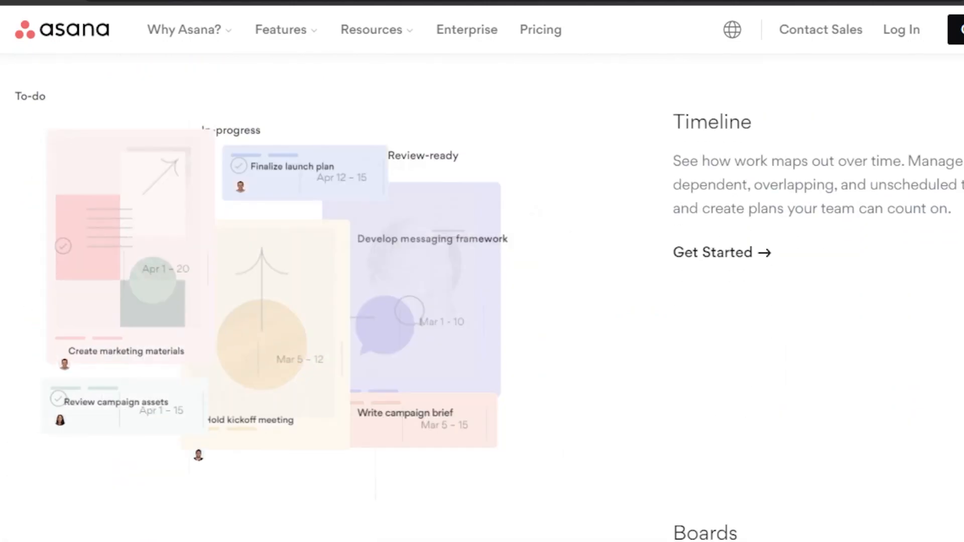
scroll(483, 296, "down", 10)
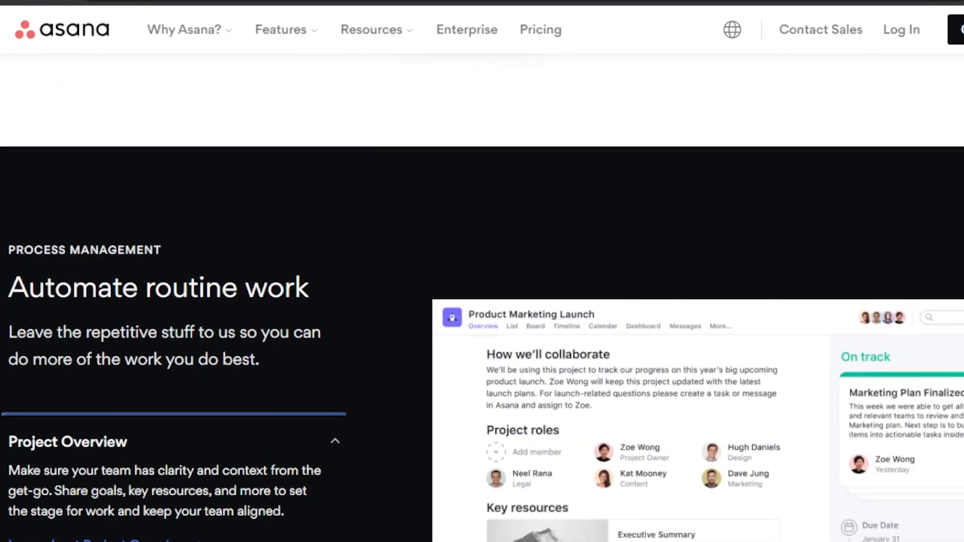
scroll(482, 296, "down", 10)
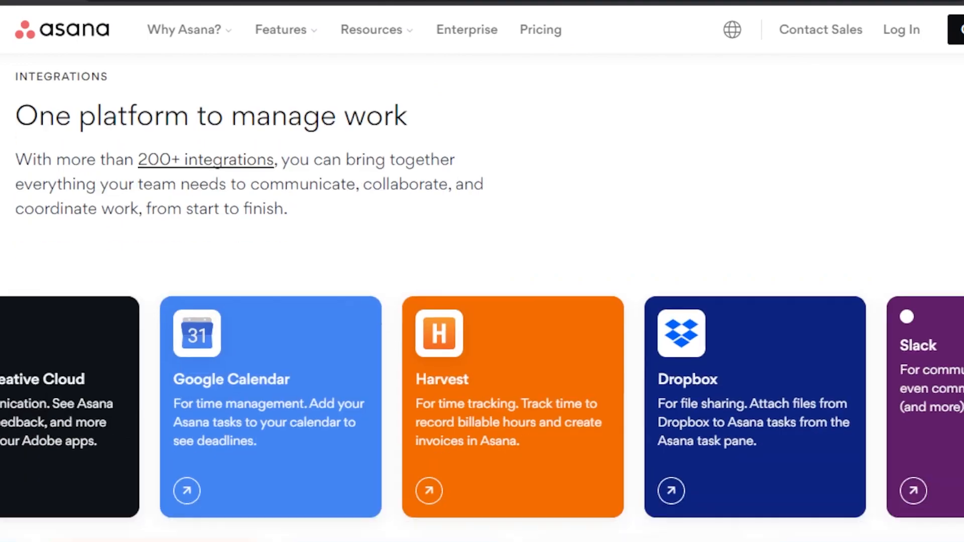
scroll(483, 296, "up", 10)
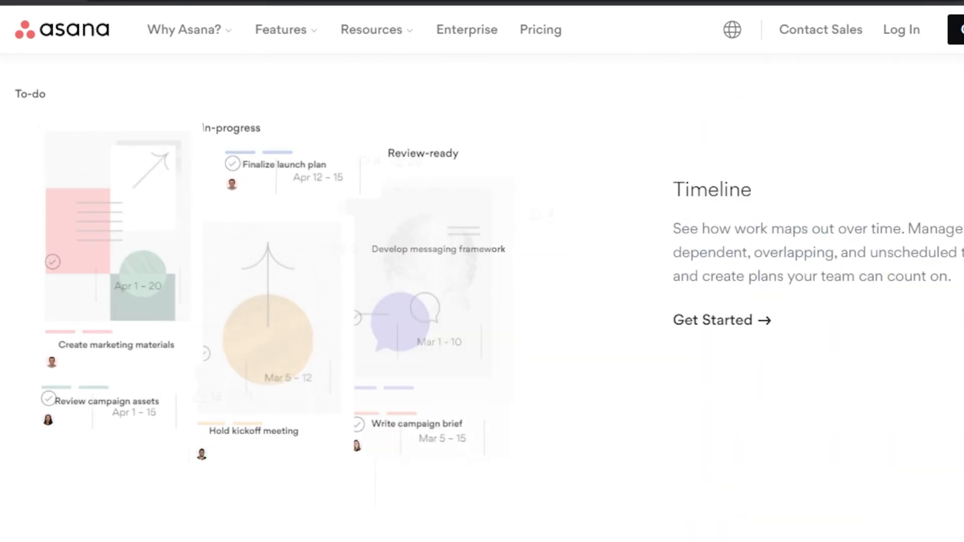
scroll(482, 296, "up", 8)
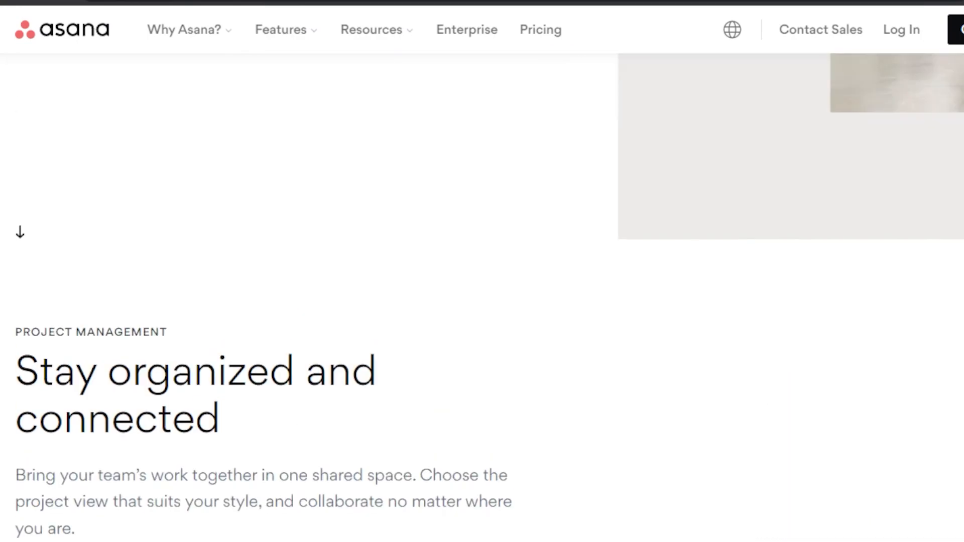
scroll(482, 297, "up", 5)
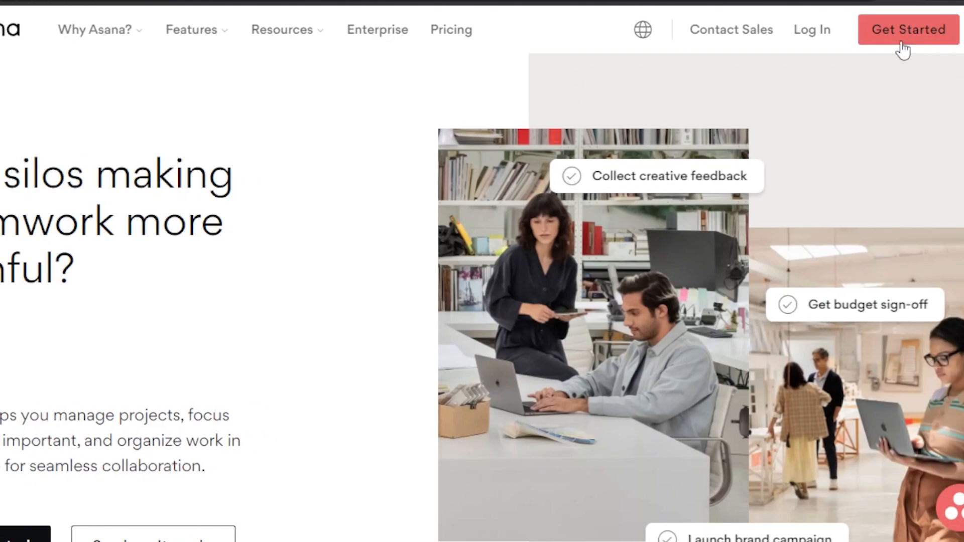
Get started with Asana from the homepage and open the workspace's Portfolios page.
left_click(904, 34)
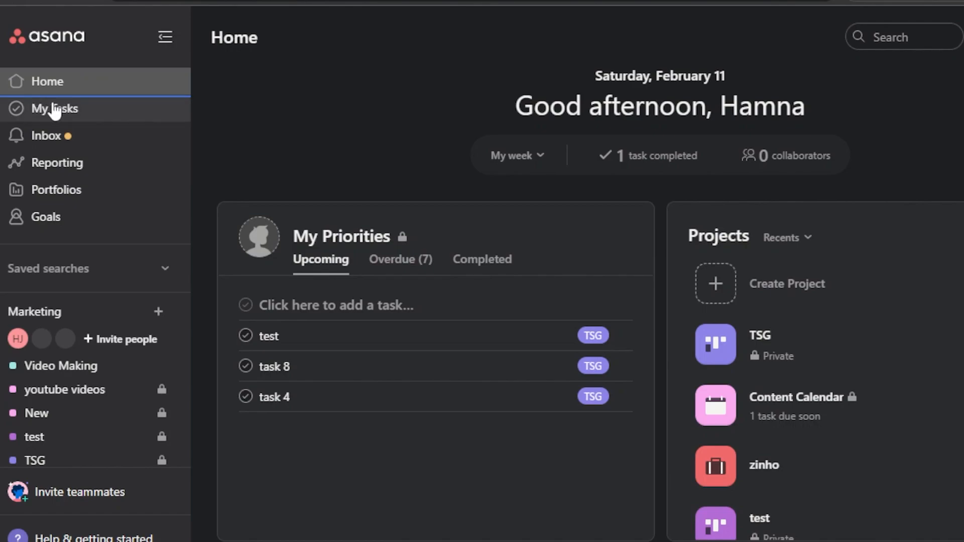
left_click(49, 193)
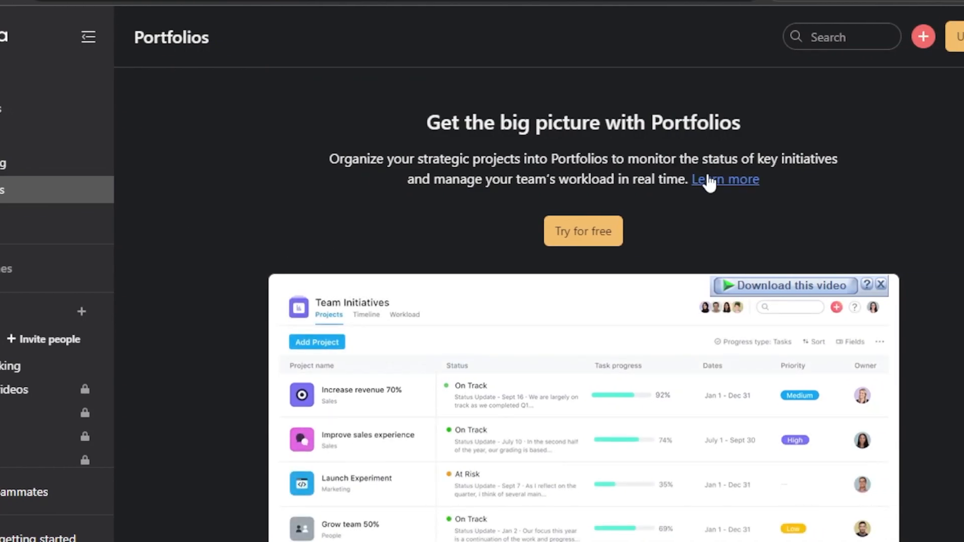
scroll(721, 133, "down", 1)
scroll(721, 133, "up", 1)
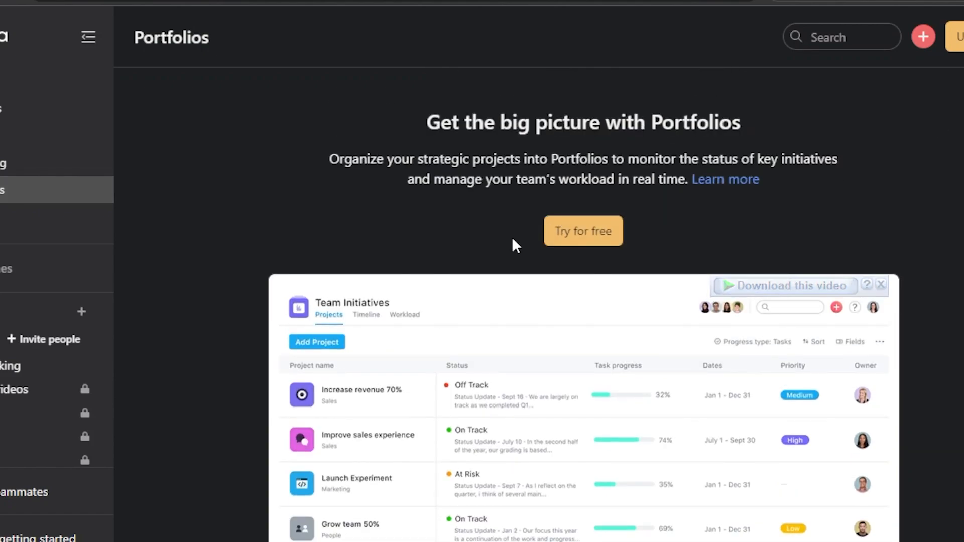
Start the free trial of Portfolios and explore the first portfolio.
left_click(588, 235)
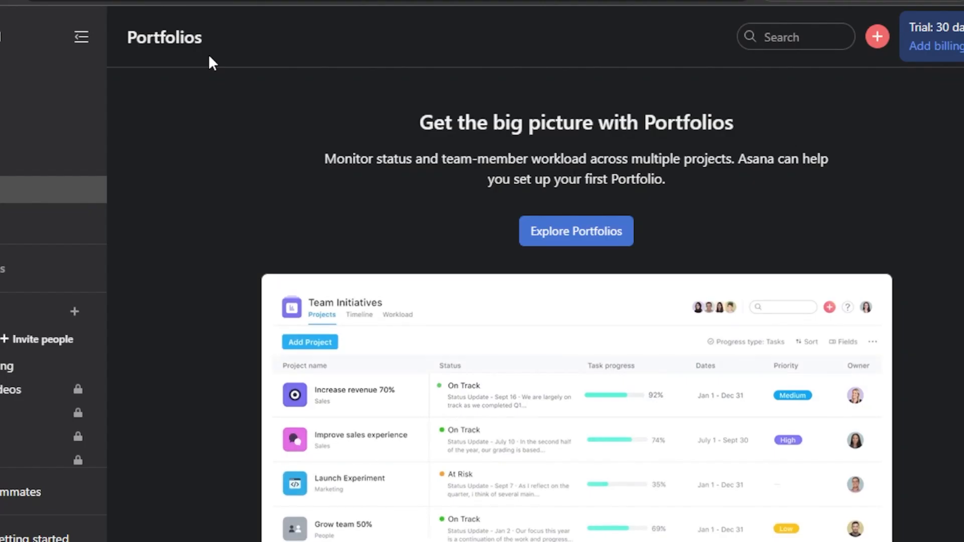
left_click(577, 236)
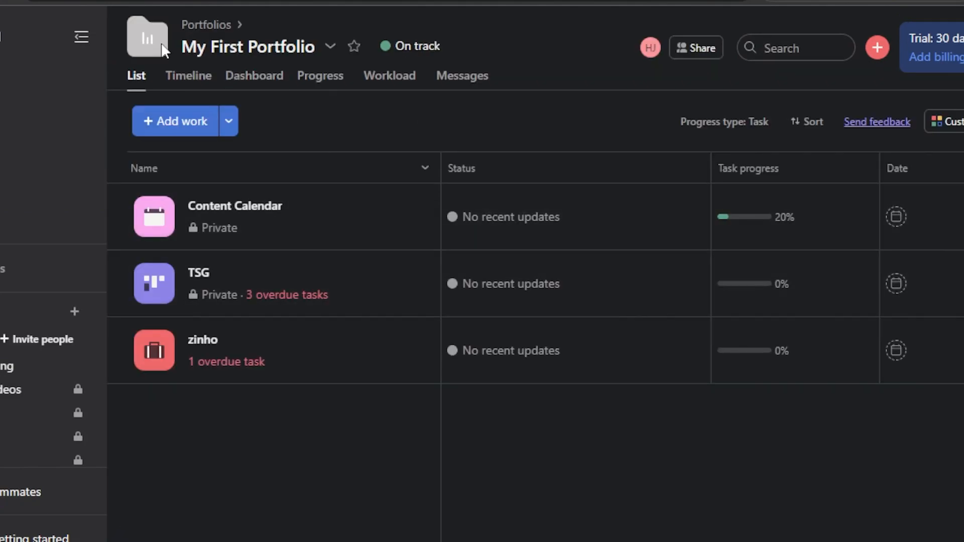
left_click(81, 38)
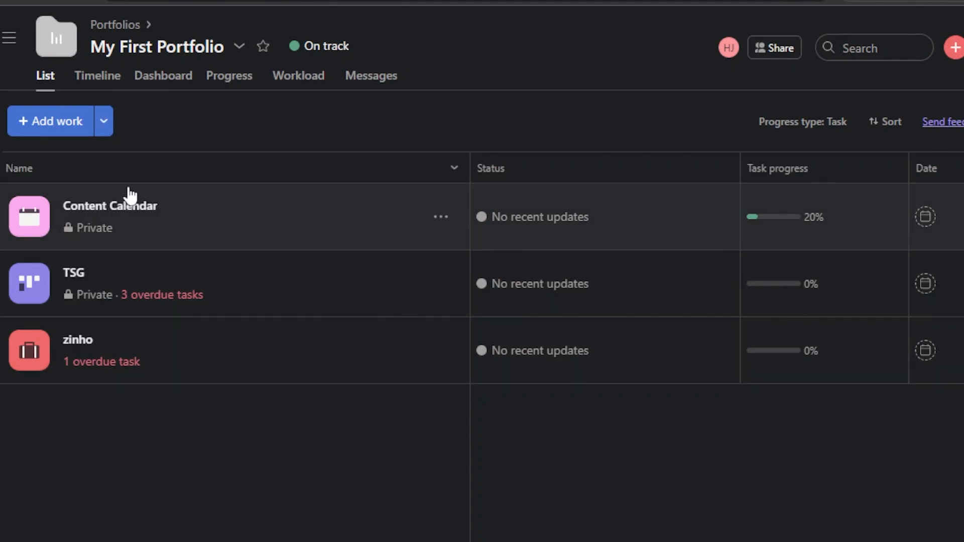
left_click(11, 41)
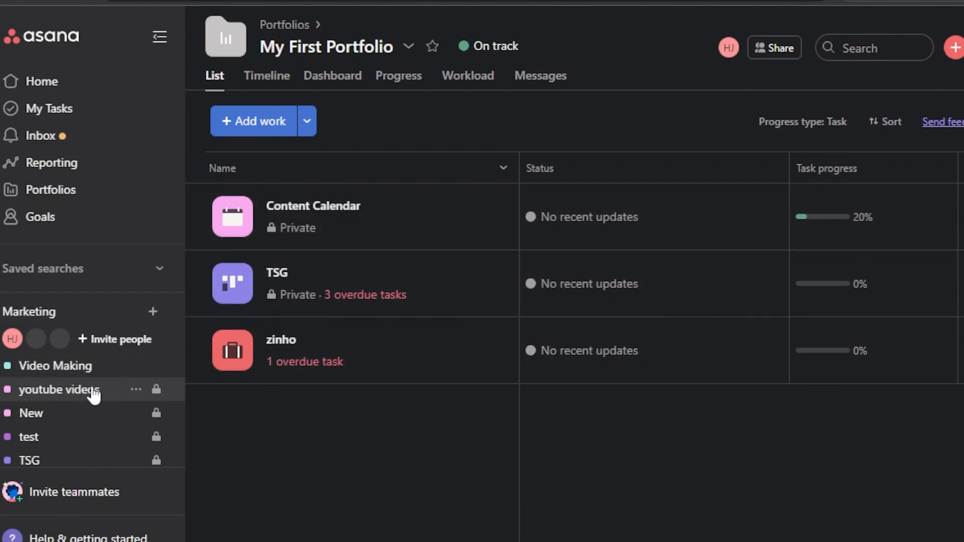
left_click_drag(105, 397, 131, 366)
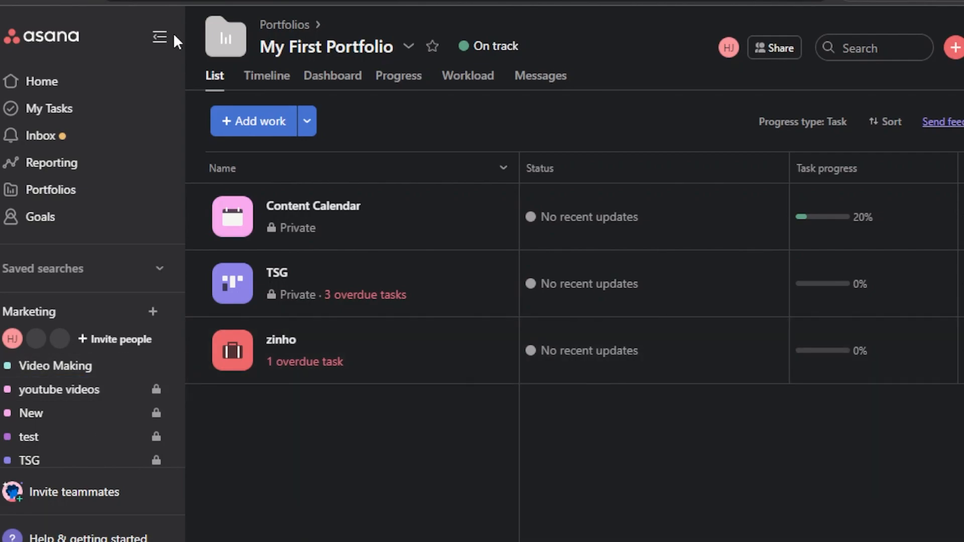
Add the existing youtube videos project to My First Portfolio and remove the zinho project from it.
left_click(255, 132)
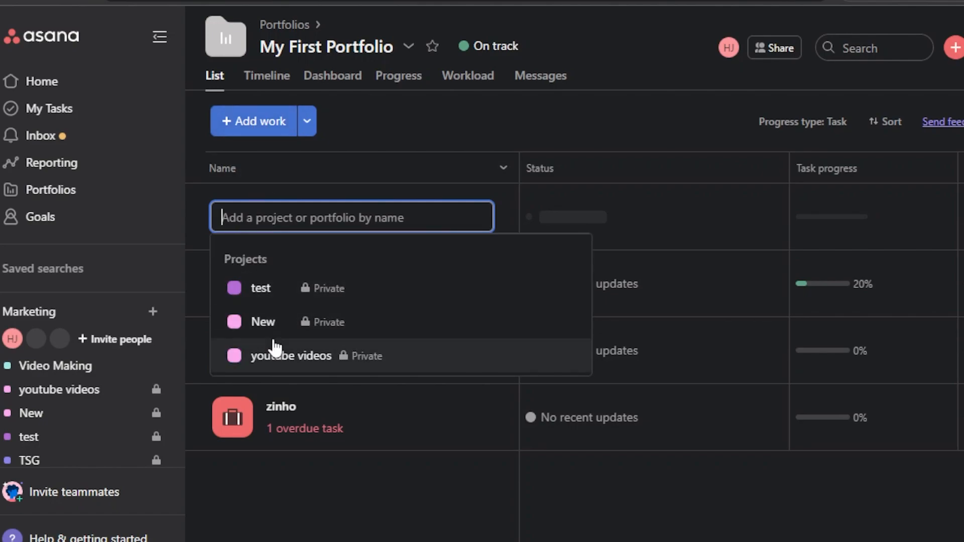
left_click(276, 356)
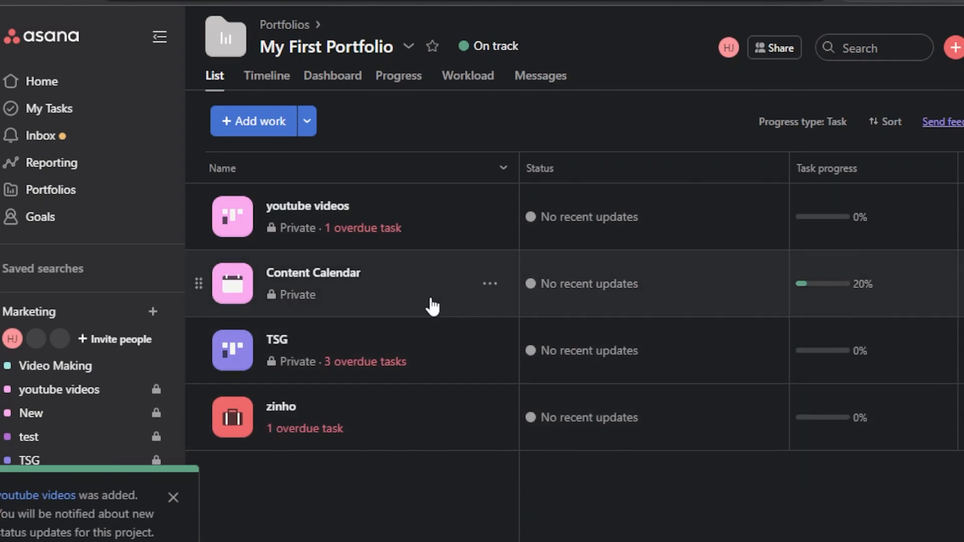
left_click(493, 421)
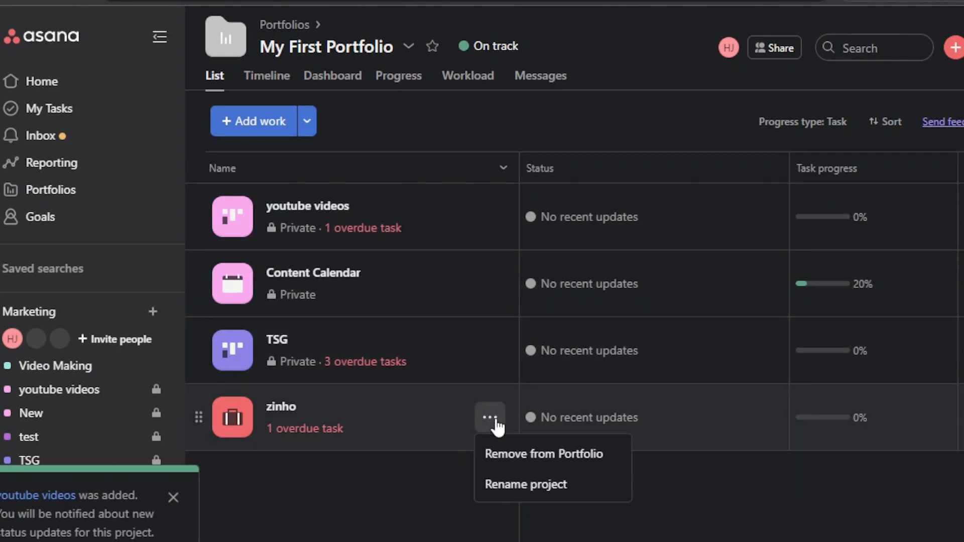
left_click(499, 457)
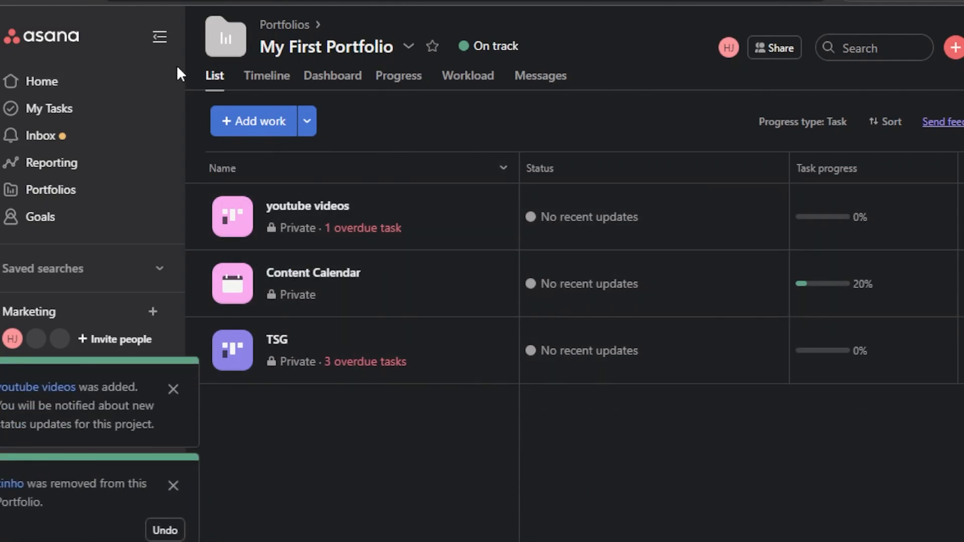
Collapse the sidebar and rename the portfolio as My Social Media Portfolio.
left_click(160, 37)
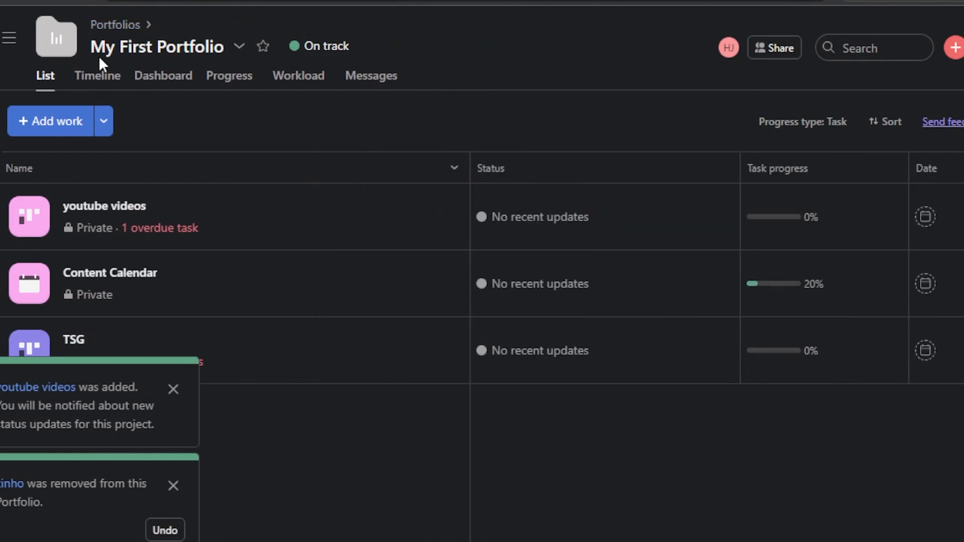
left_click(239, 46)
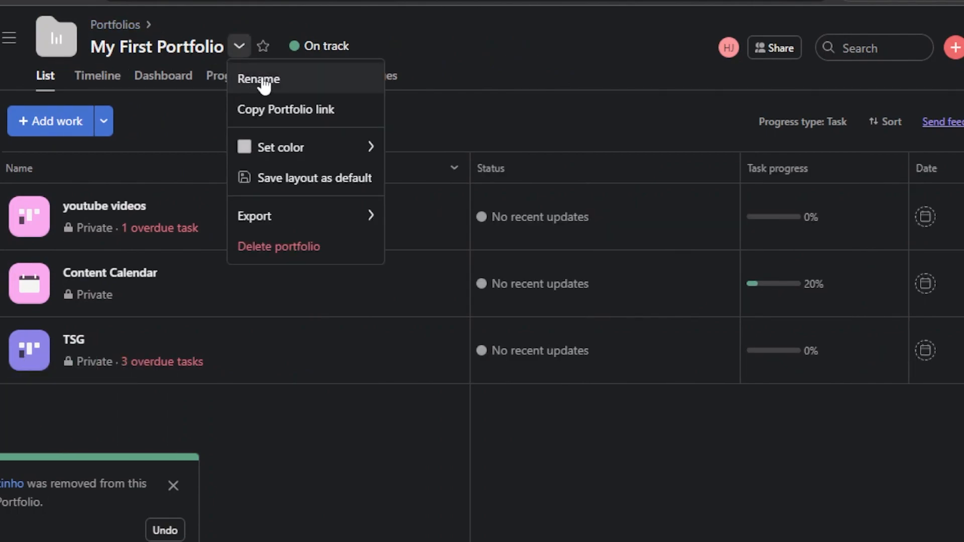
key("Escape")
left_click(239, 46)
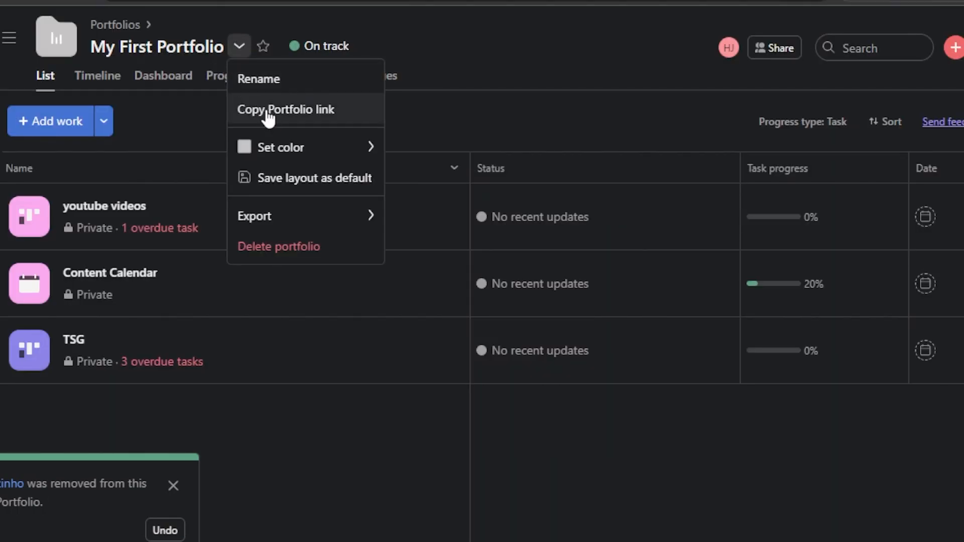
left_click(270, 77)
type("My Social Media Portfolio")
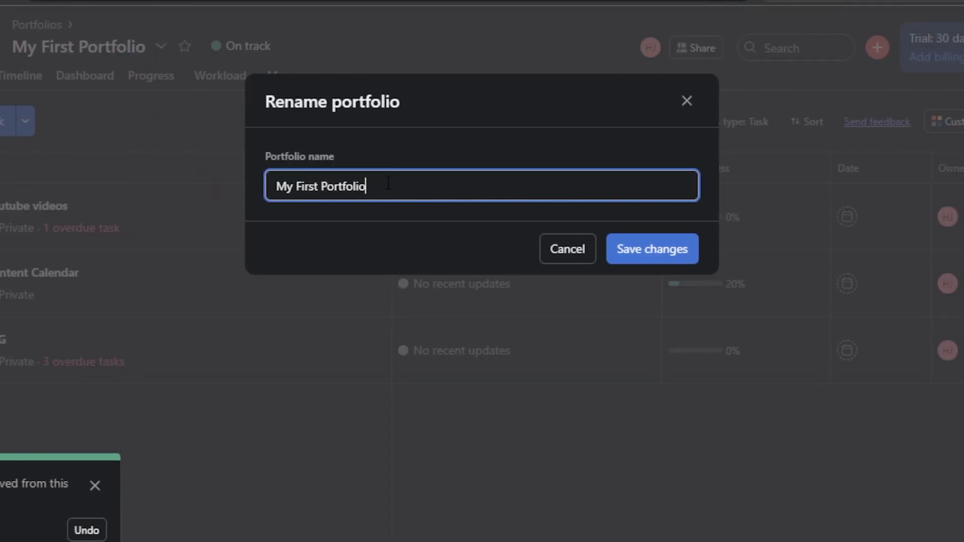
left_click(678, 251)
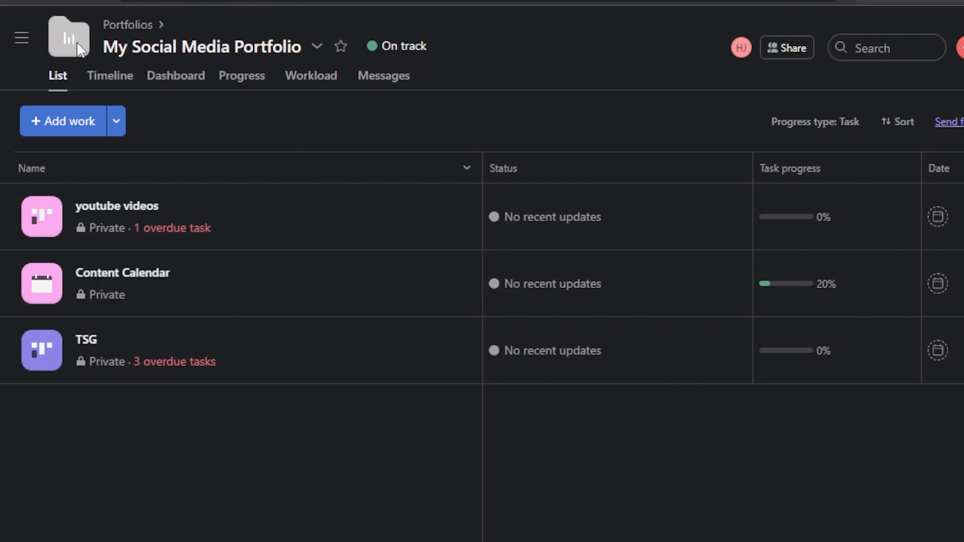
Set the color of My Social Media Portfolio to red.
left_click(316, 46)
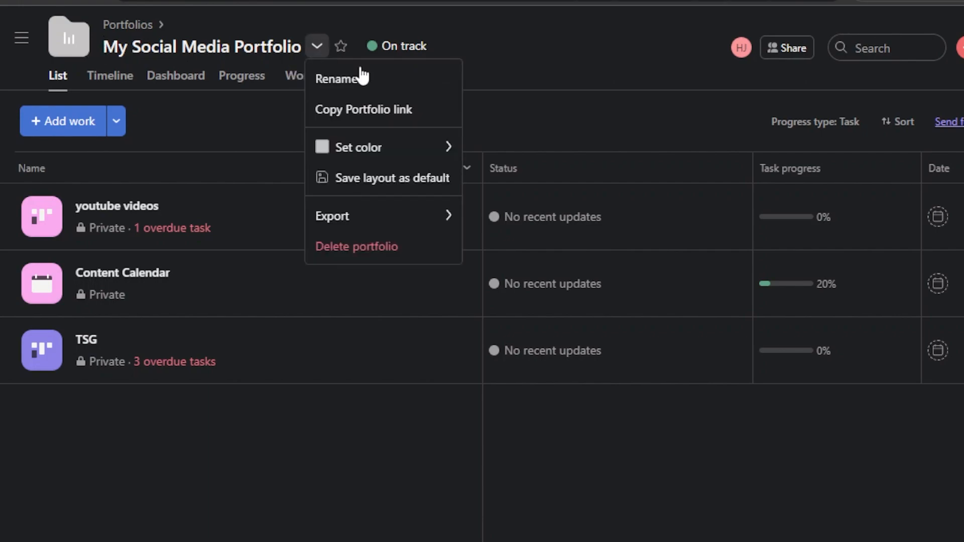
mouse_move(391, 150)
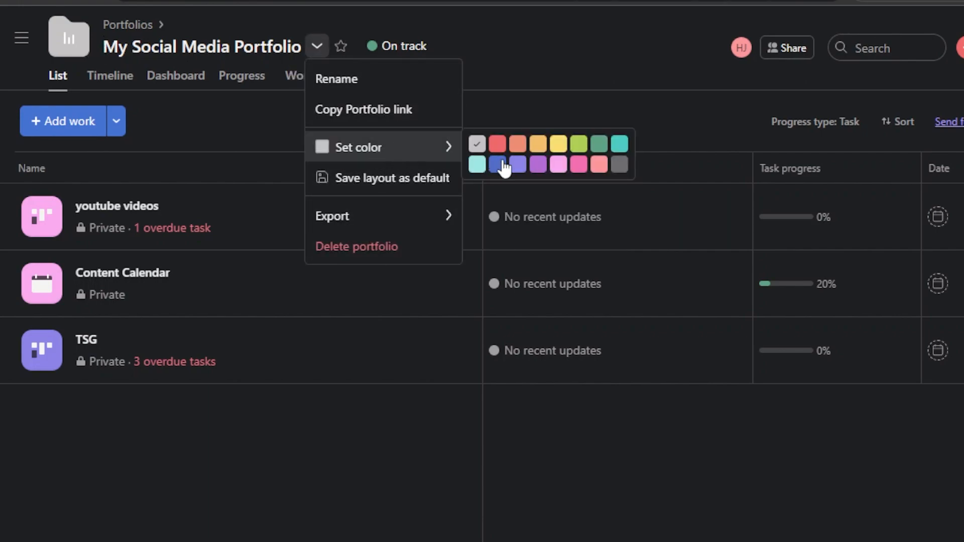
left_click(498, 146)
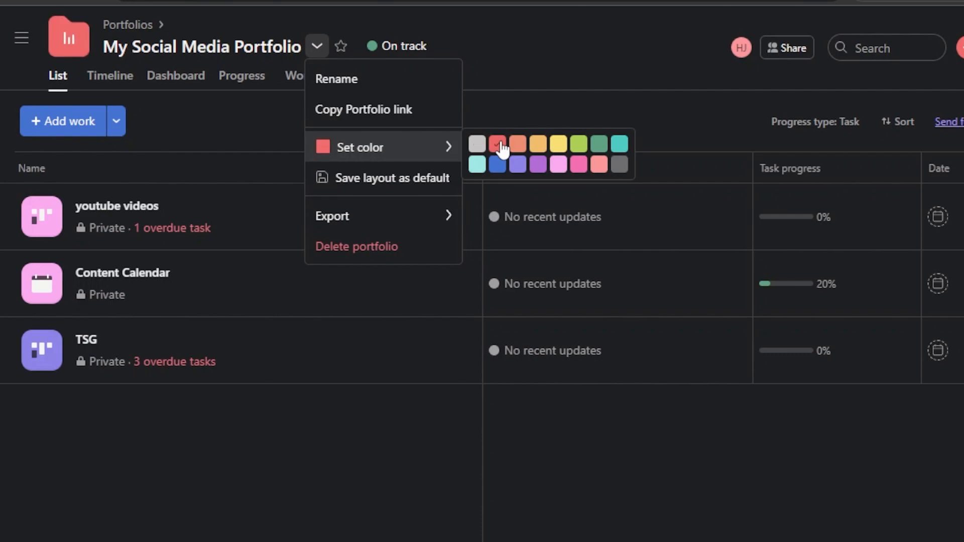
left_click(575, 63)
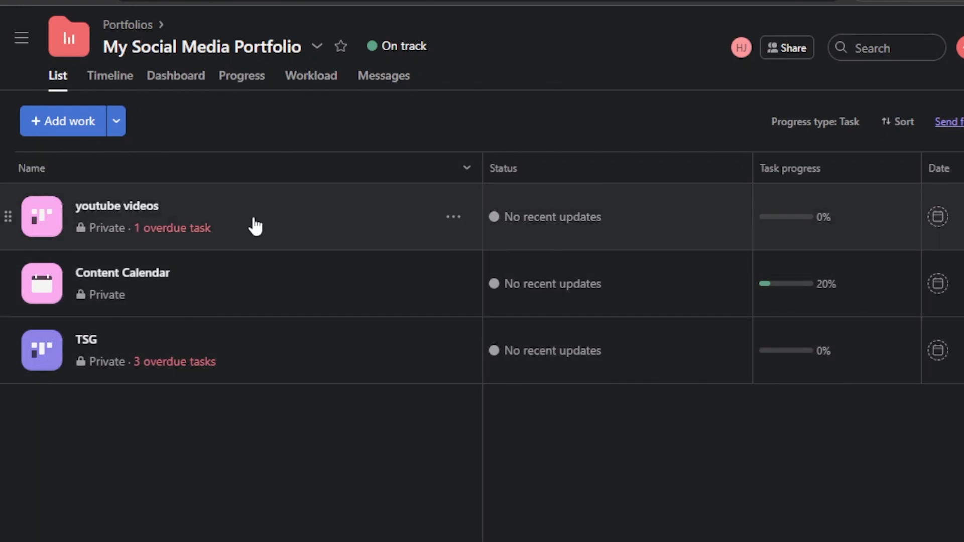
View the youtube videos project's task board from the portfolio and return to the portfolio's project list.
left_click(255, 226)
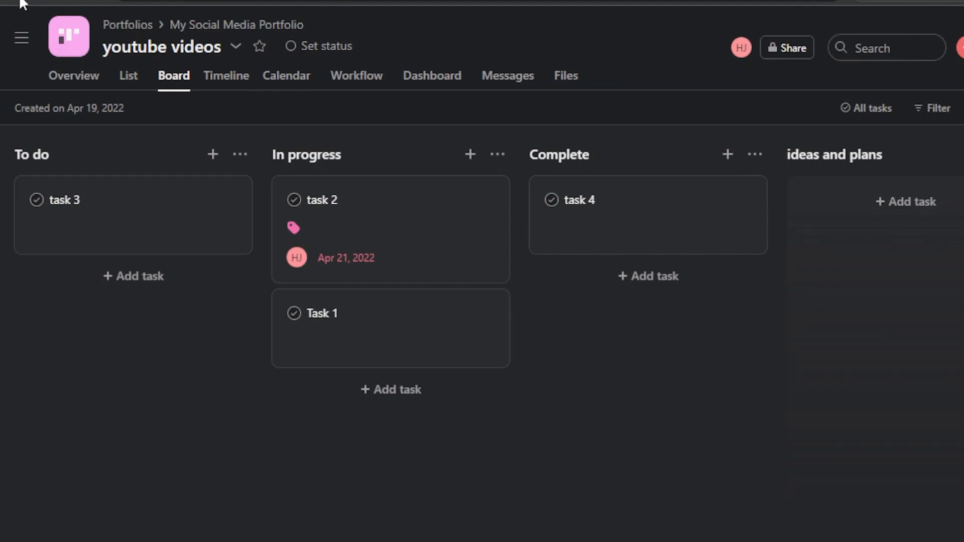
key("alt+Left")
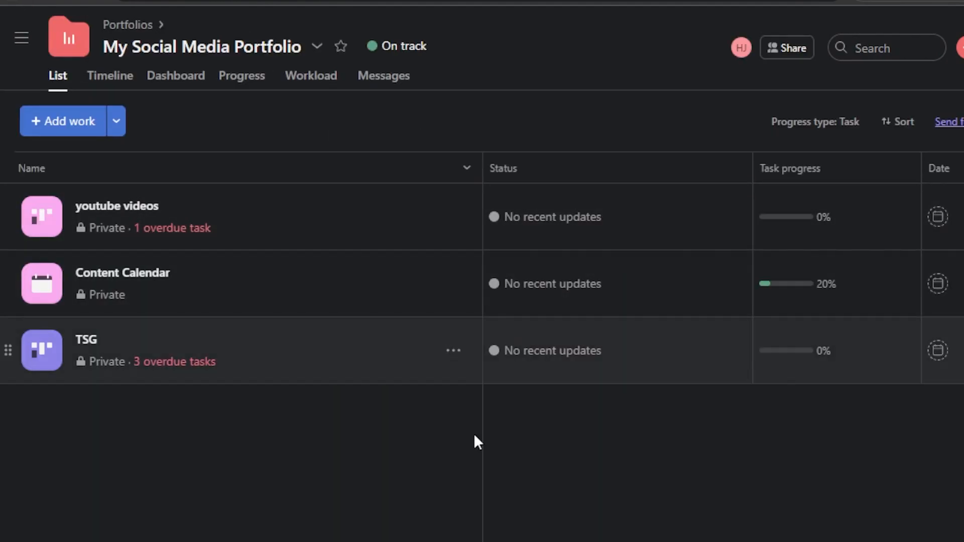
Copy the portfolio link from the sharing options of My Social Media Portfolio and close them.
left_click(786, 49)
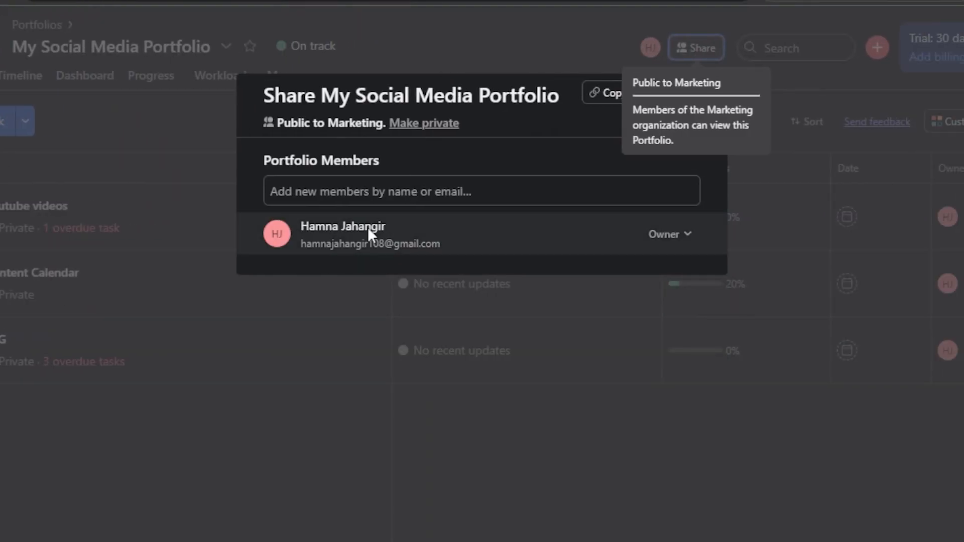
left_click(372, 187)
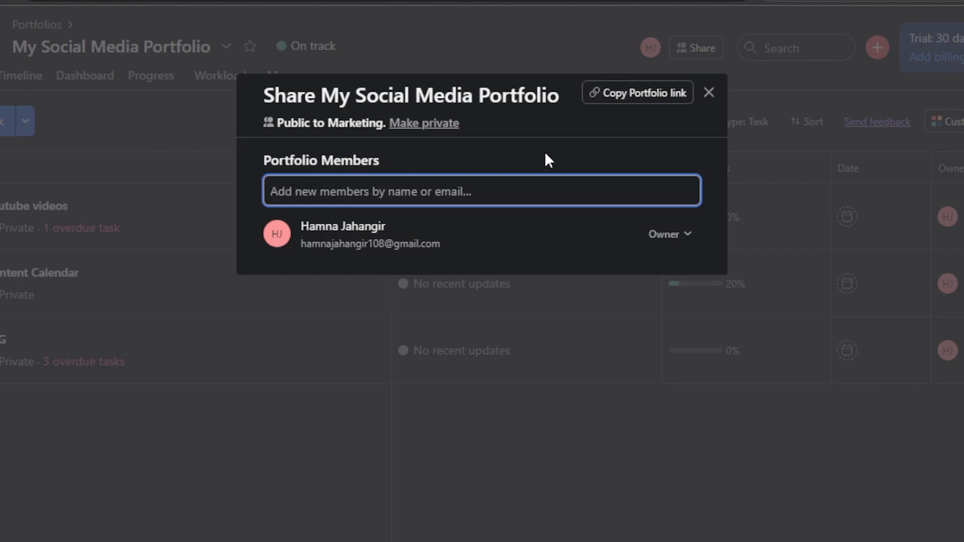
left_click(625, 96)
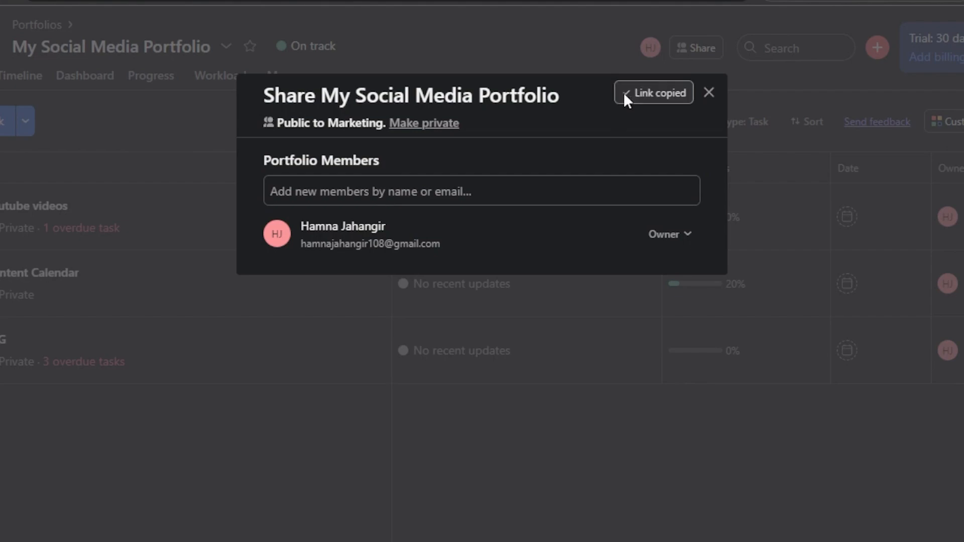
left_click(708, 92)
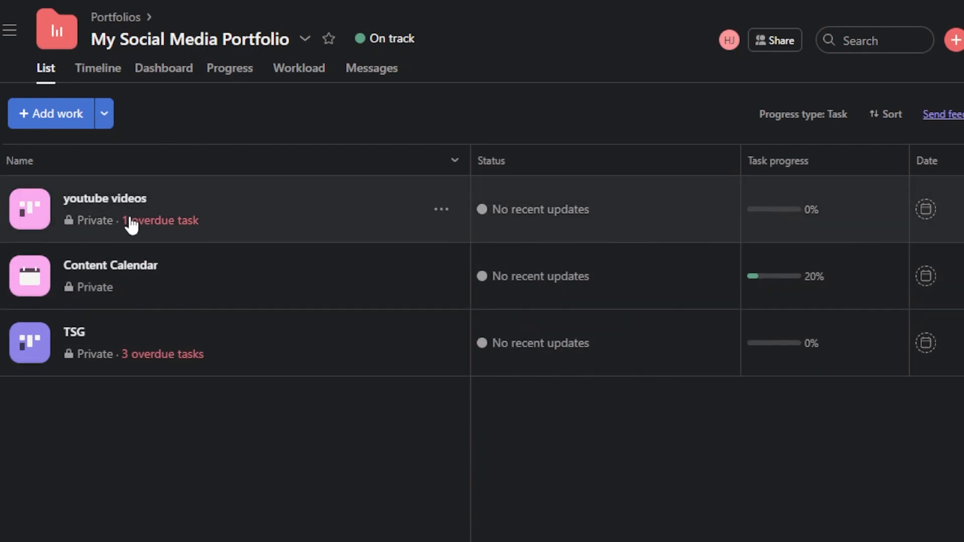
Reorder the portfolio's projects as Content Calendar, TSG and youtube videos.
left_click_drag(11, 207, 10, 376)
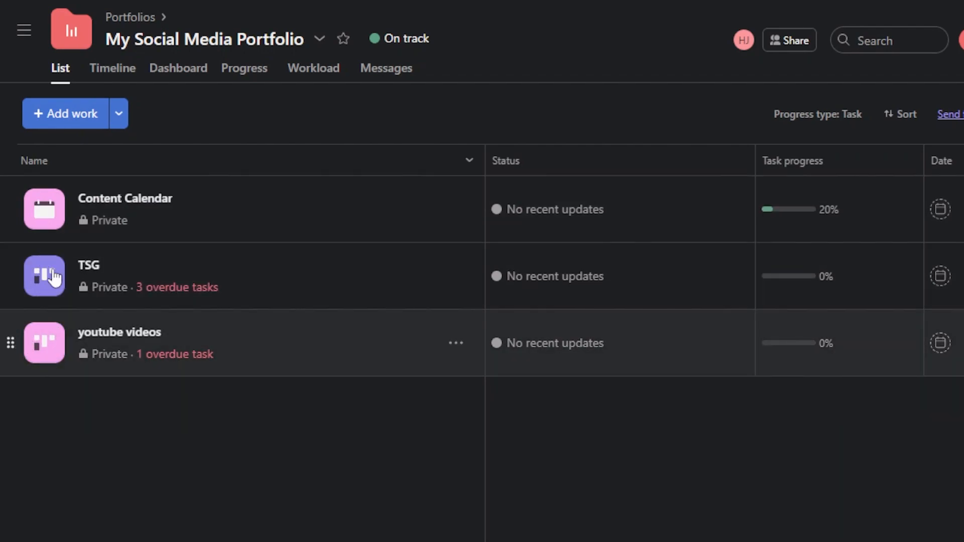
left_click_drag(11, 279, 15, 385)
left_click_drag(12, 342, 11, 254)
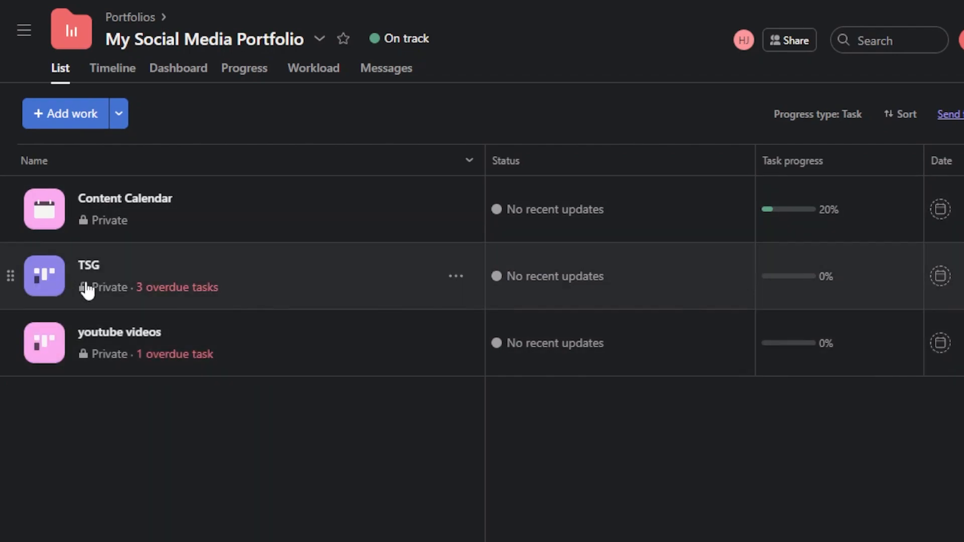
View the Content Calendar project's scheduled tasks for February and March 2023 and return to the portfolio's project list.
left_click(253, 208)
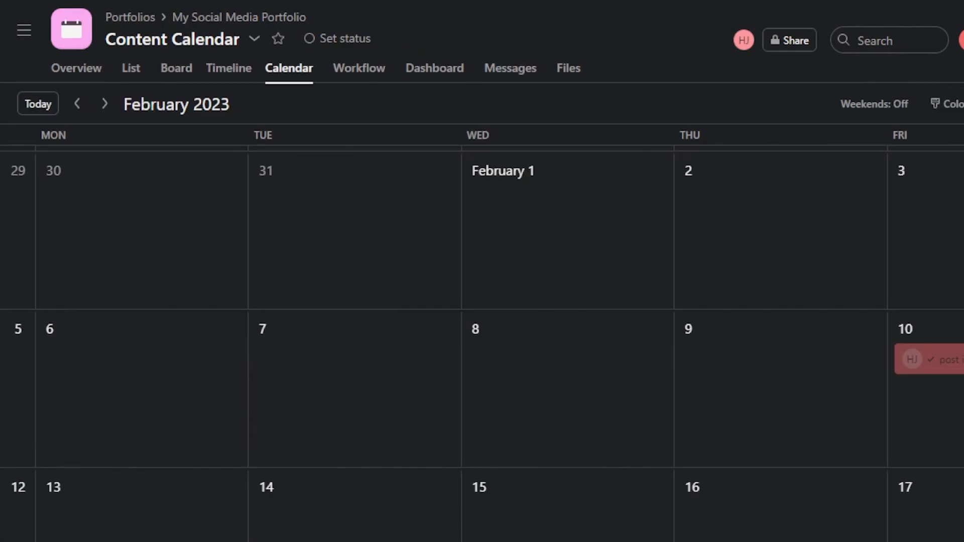
scroll(482, 321, "down", 6)
scroll(482, 322, "up", 2)
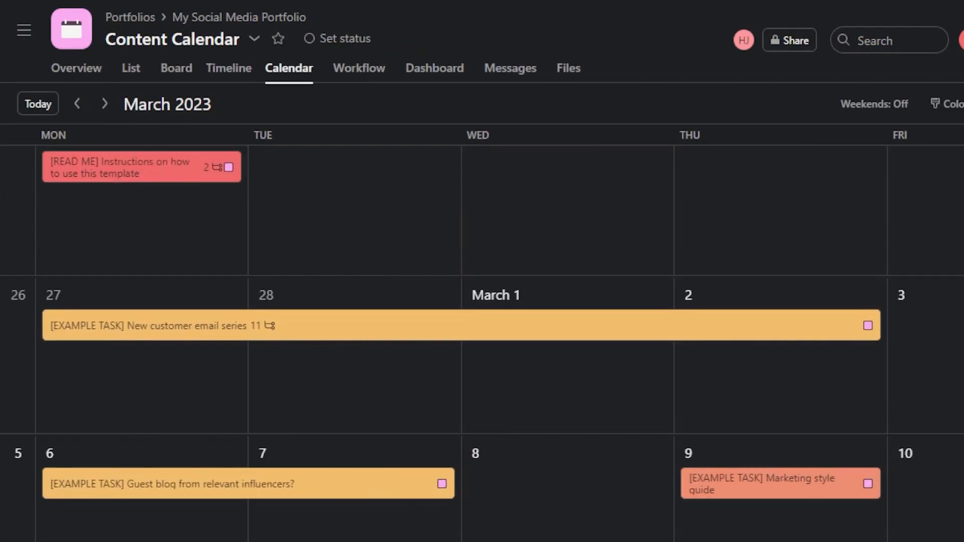
scroll(547, 277, "down", 1)
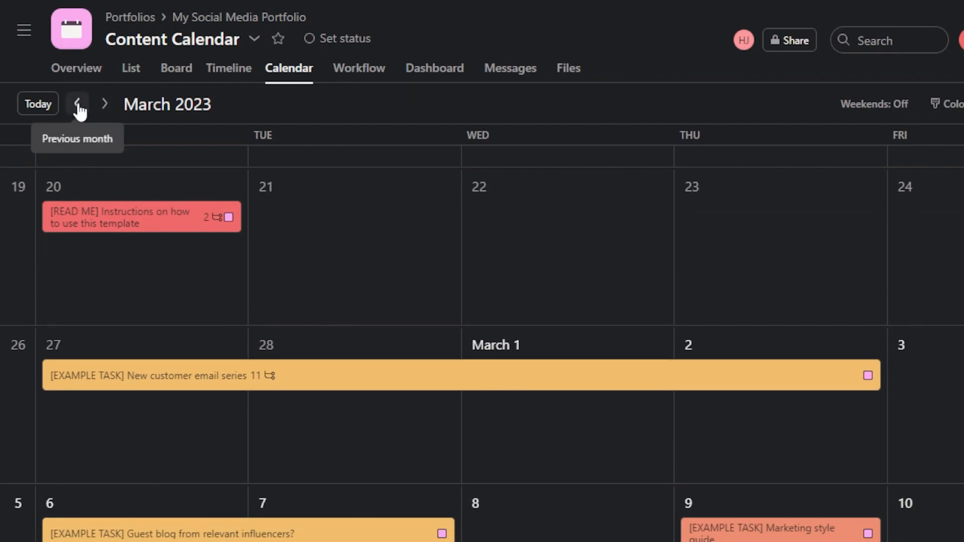
left_click(22, 0)
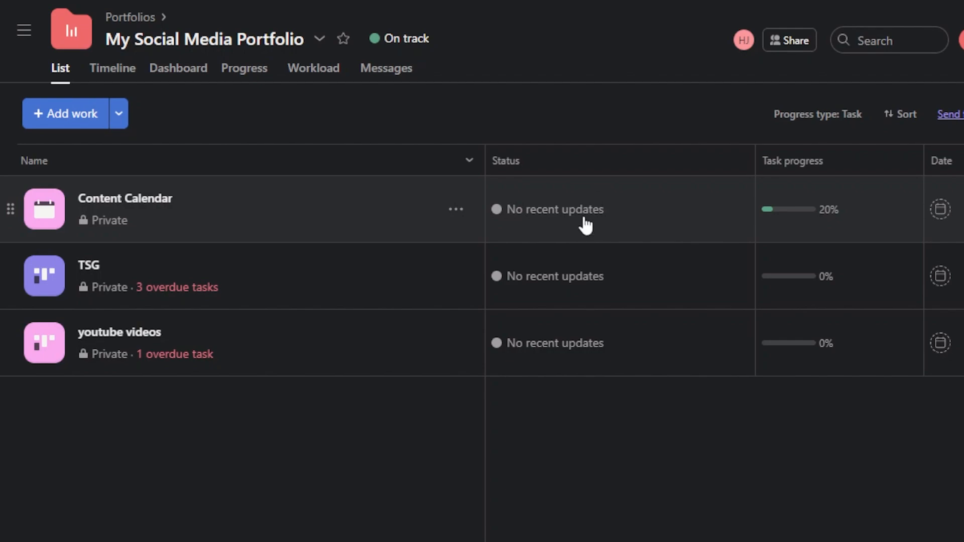
Draft a status update for the Content Calendar project with the status On track.
left_click(686, 204)
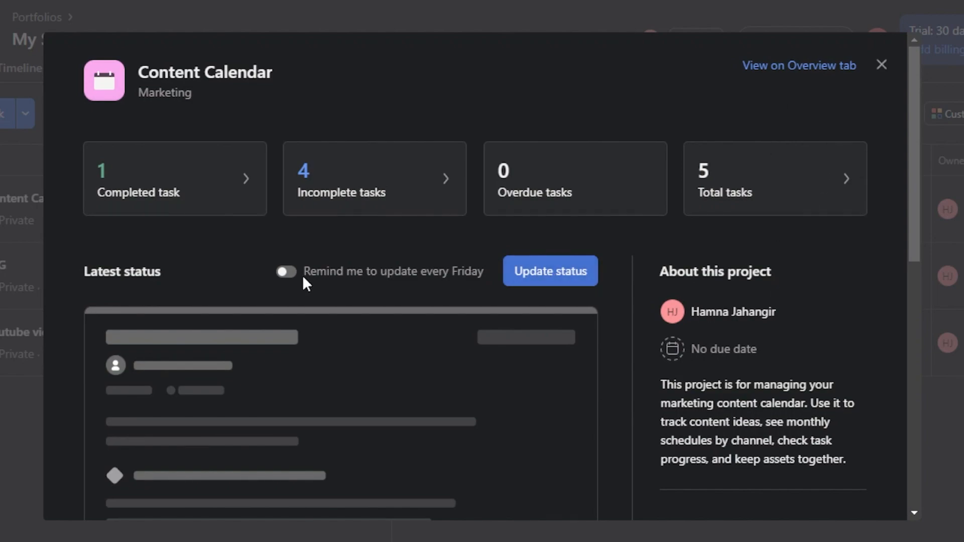
left_click(571, 277)
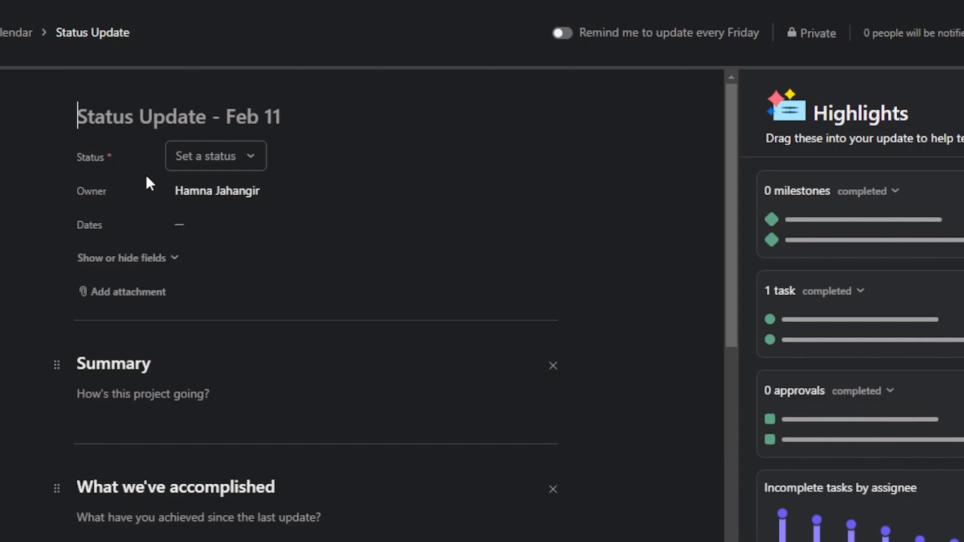
left_click(217, 163)
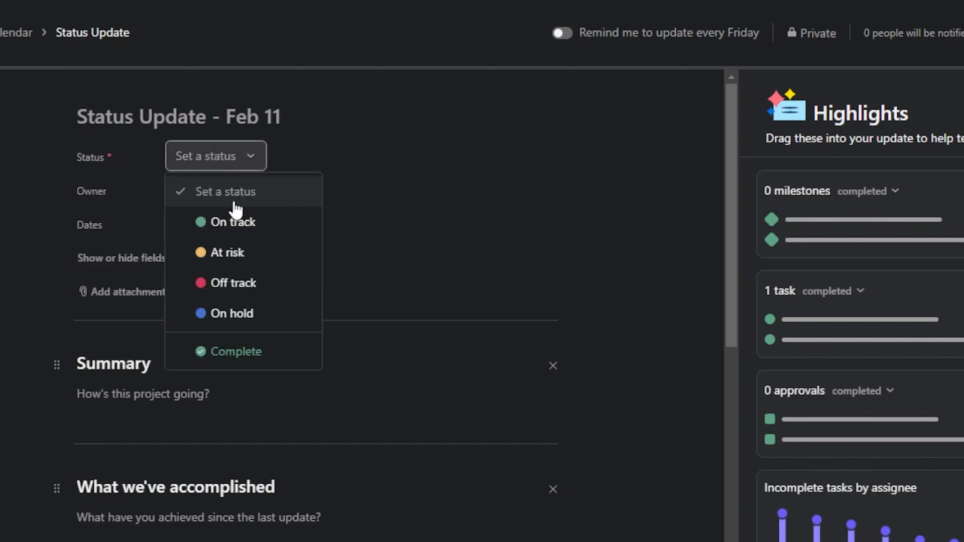
left_click(233, 233)
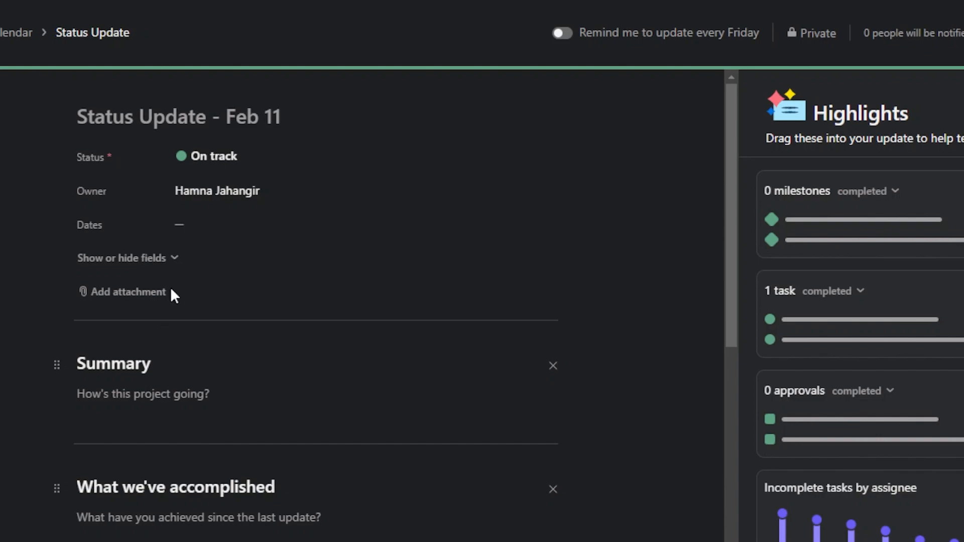
Review the status update's optional fields and highlights, leave the draft unposted, and close the Content Calendar project details.
left_click(159, 259)
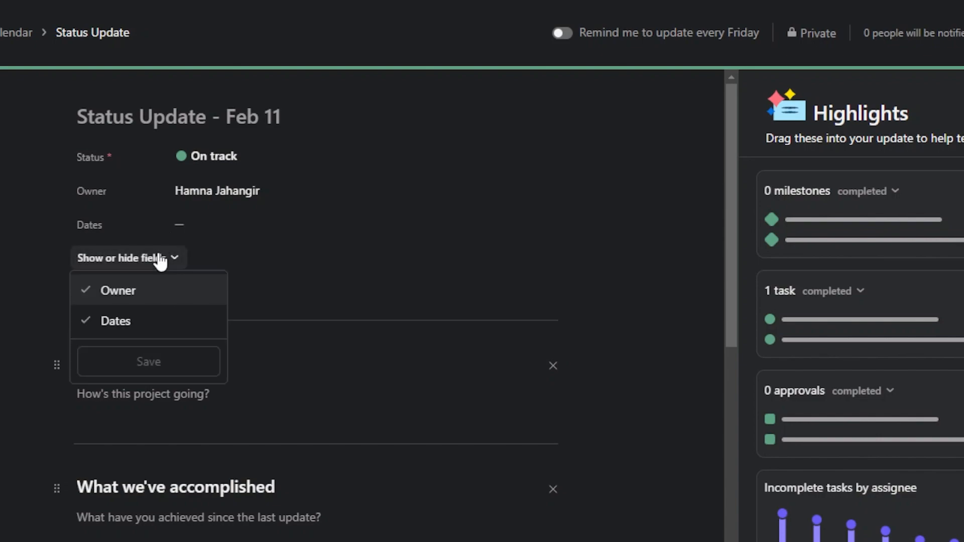
left_click(356, 270)
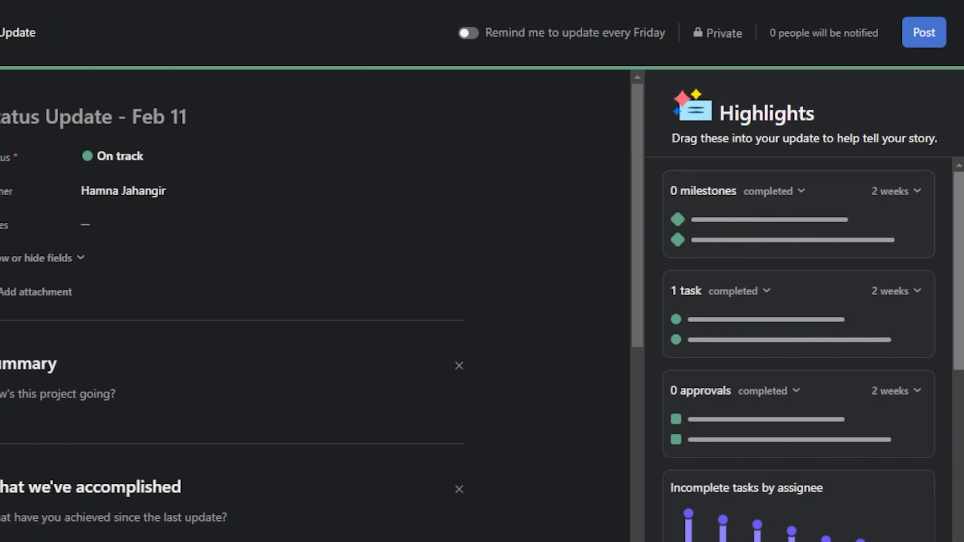
scroll(950, 387, "down", 4)
scroll(962, 506, "down", 2)
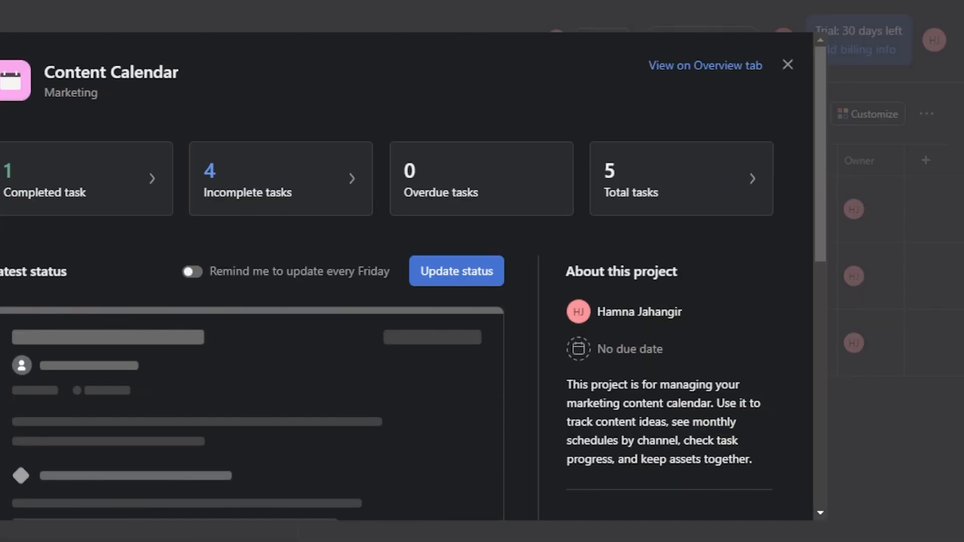
left_click(789, 64)
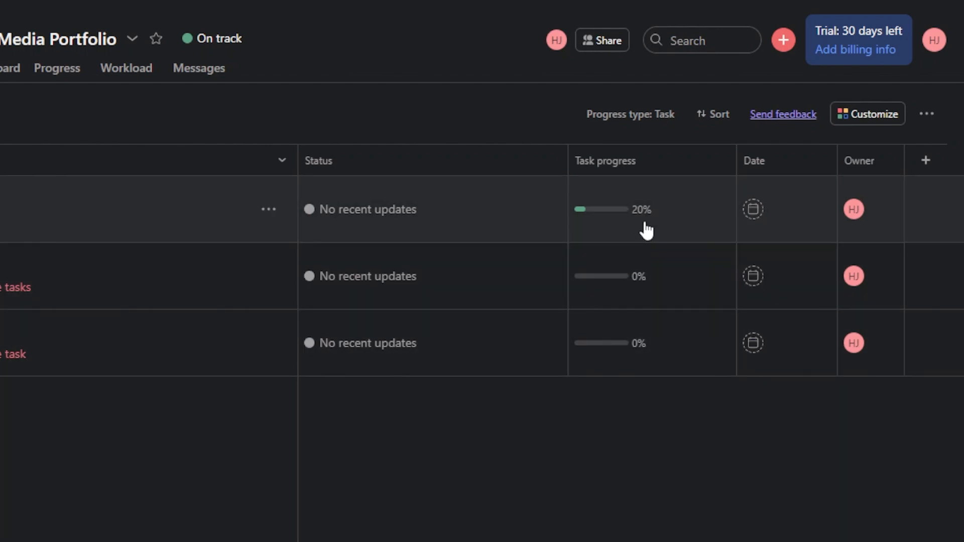
Add a People field titled team to the portfolio's project list.
mouse_move(650, 209)
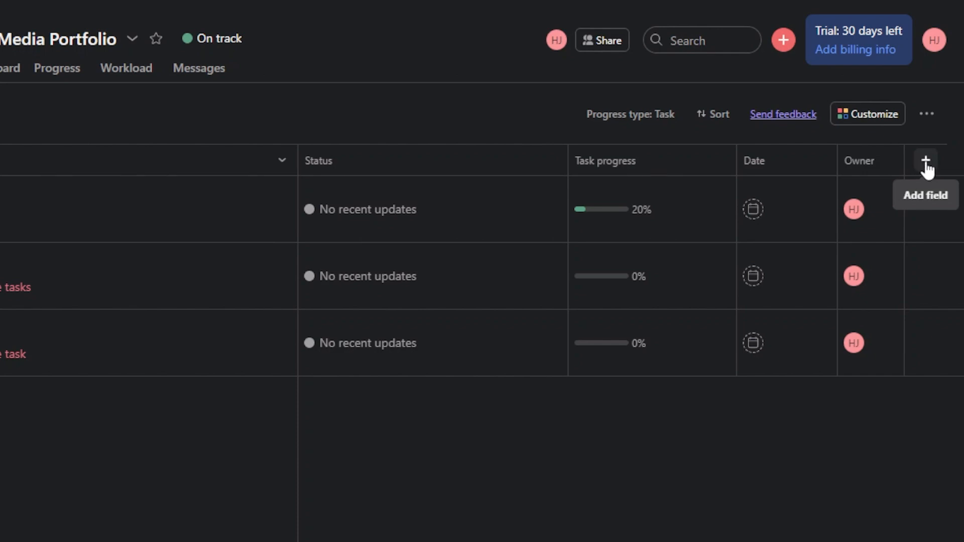
left_click(926, 162)
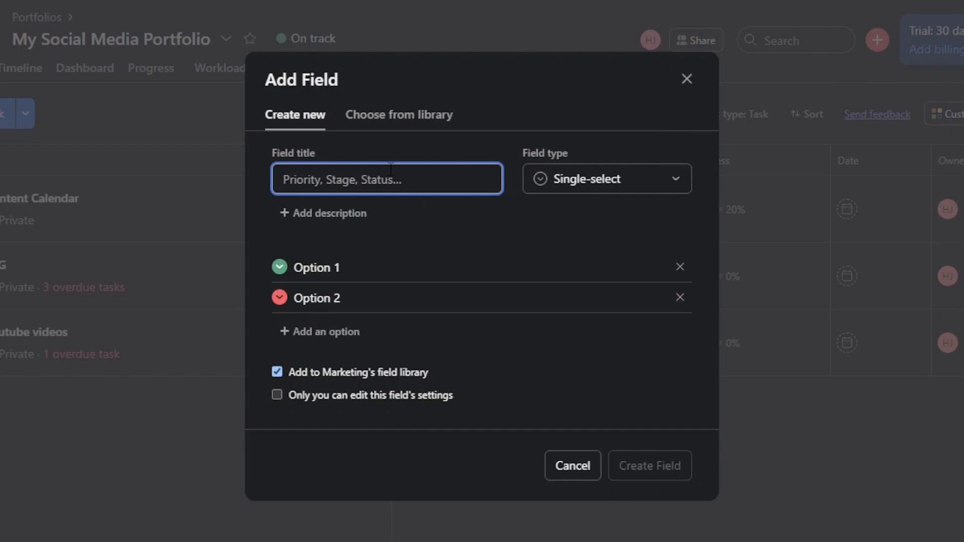
left_click(579, 185)
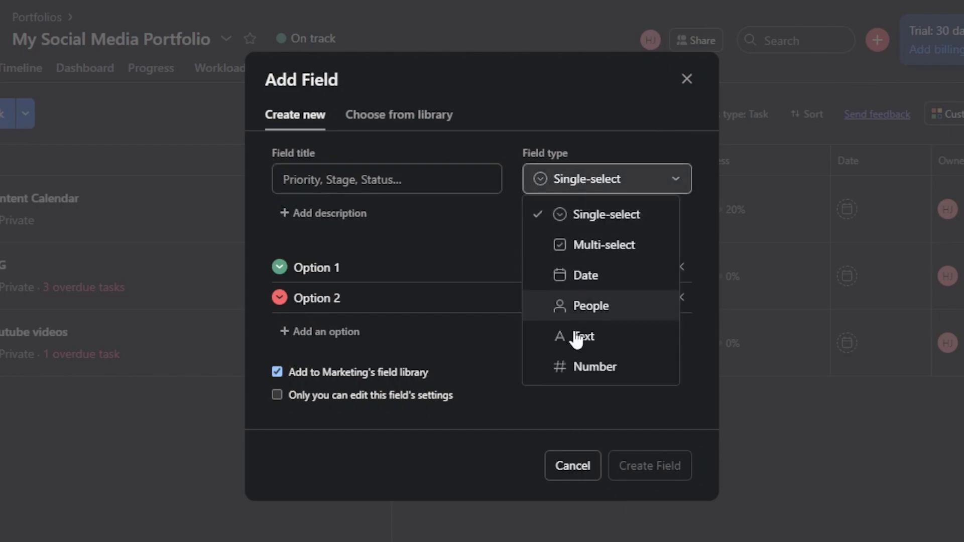
left_click(566, 304)
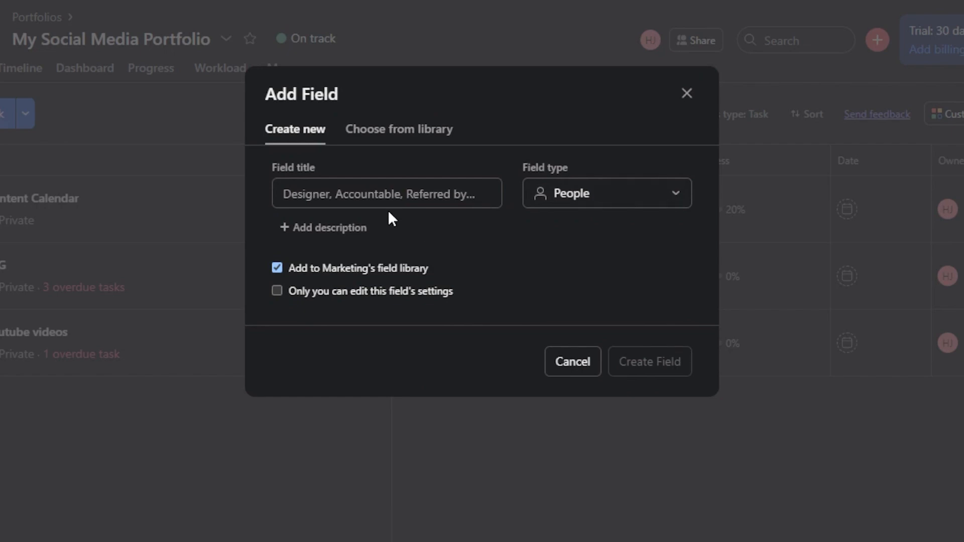
left_click(360, 203)
type("team")
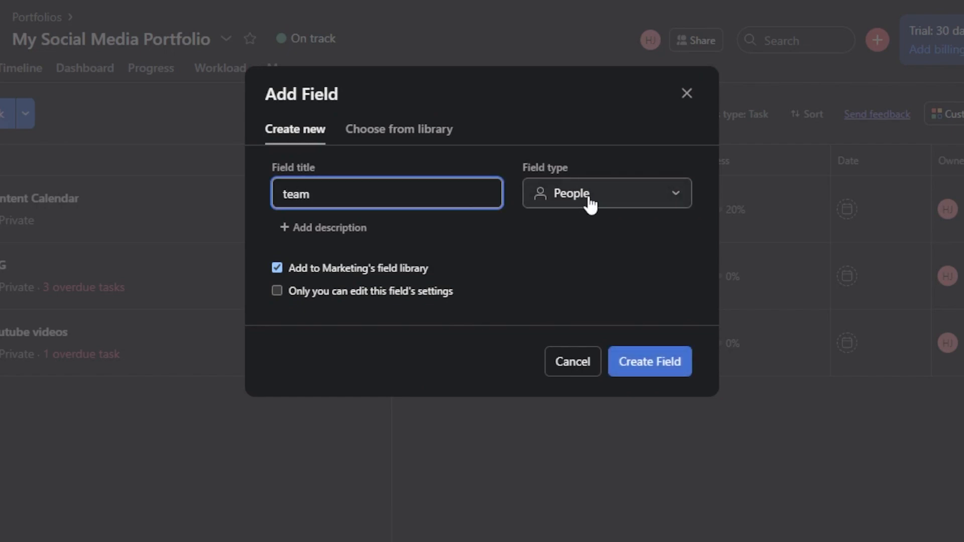
left_click(648, 362)
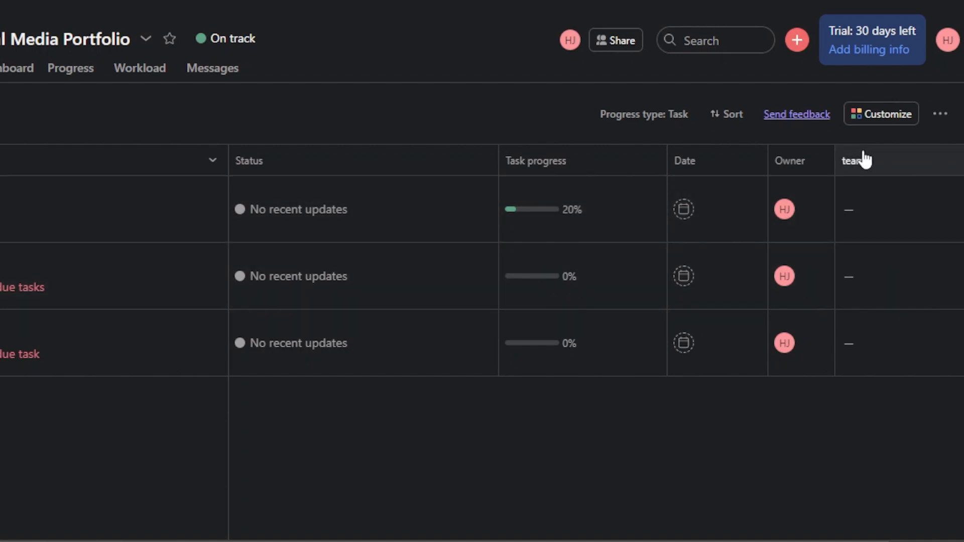
Look over the portfolio's field customization options and its timeline.
left_click(869, 119)
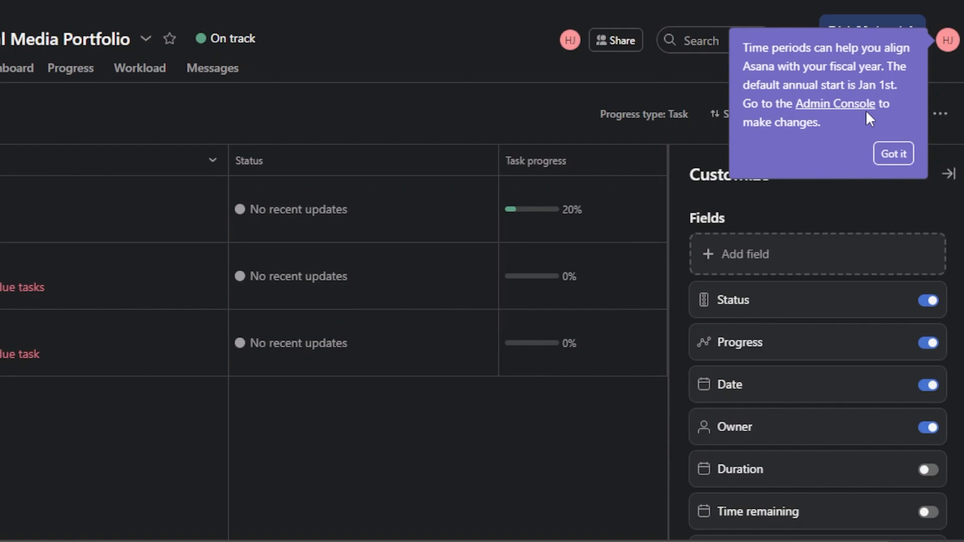
left_click(453, 34)
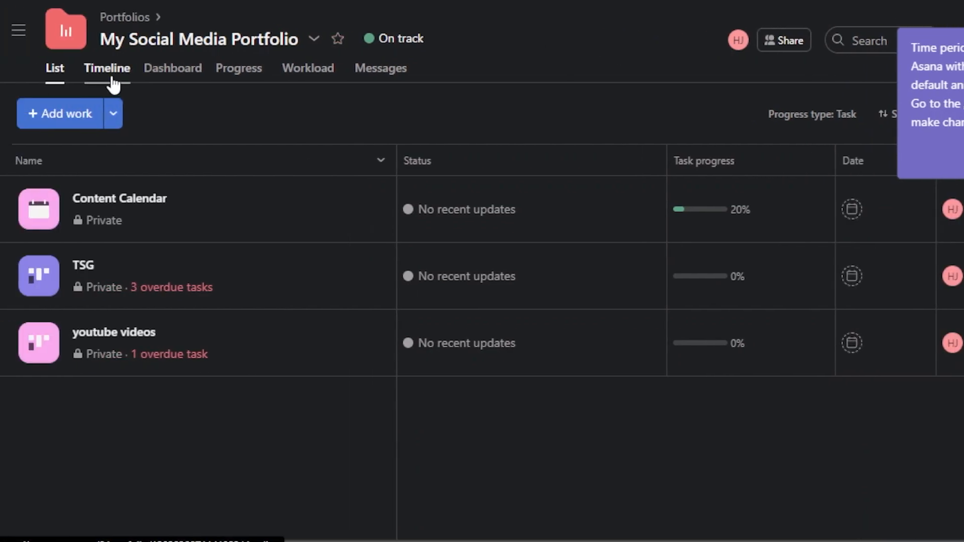
left_click(113, 80)
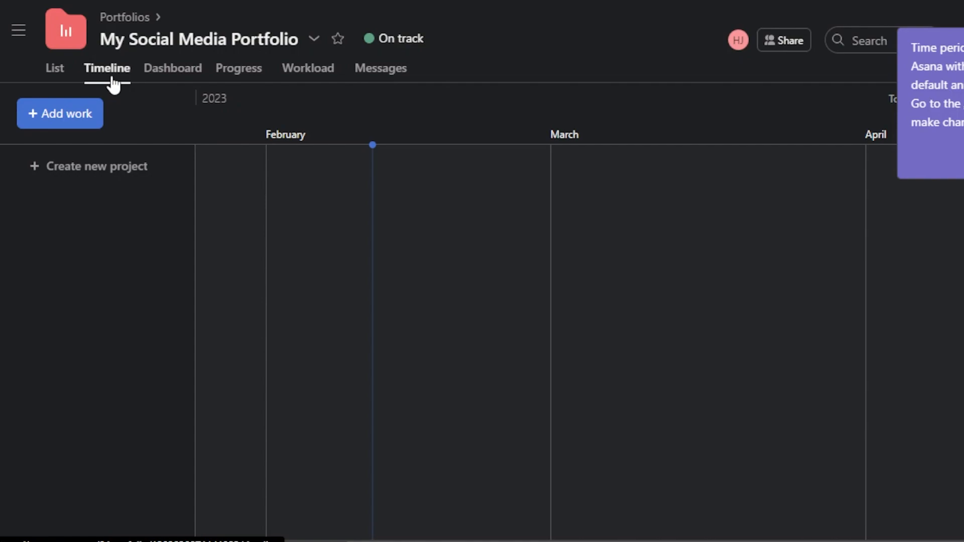
Examine the task totals and project charts on the portfolio's dashboard.
left_click(171, 75)
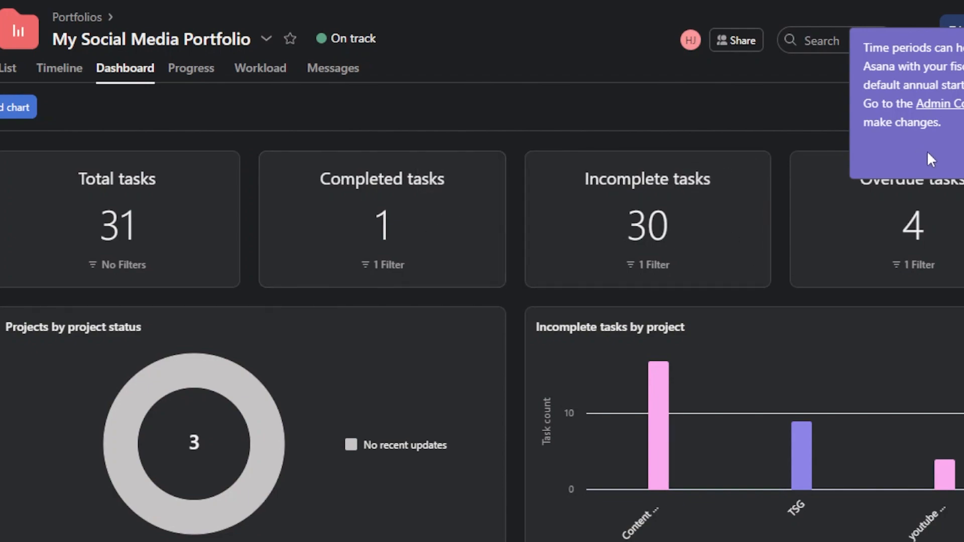
scroll(482, 337, "down", 6)
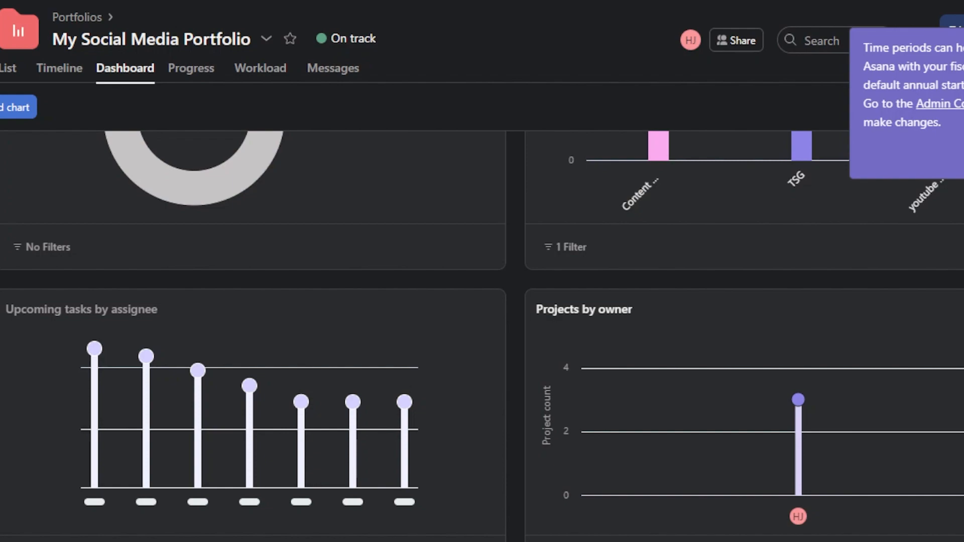
scroll(482, 336, "down", 1)
scroll(482, 337, "up", 2)
scroll(482, 336, "down", 2)
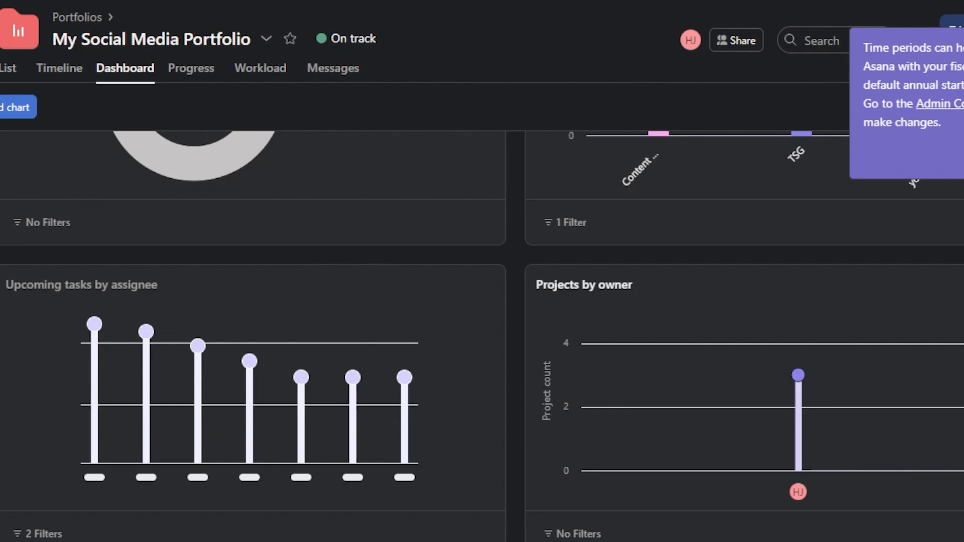
Review the portfolio's progress overview and its latest status report.
left_click(193, 76)
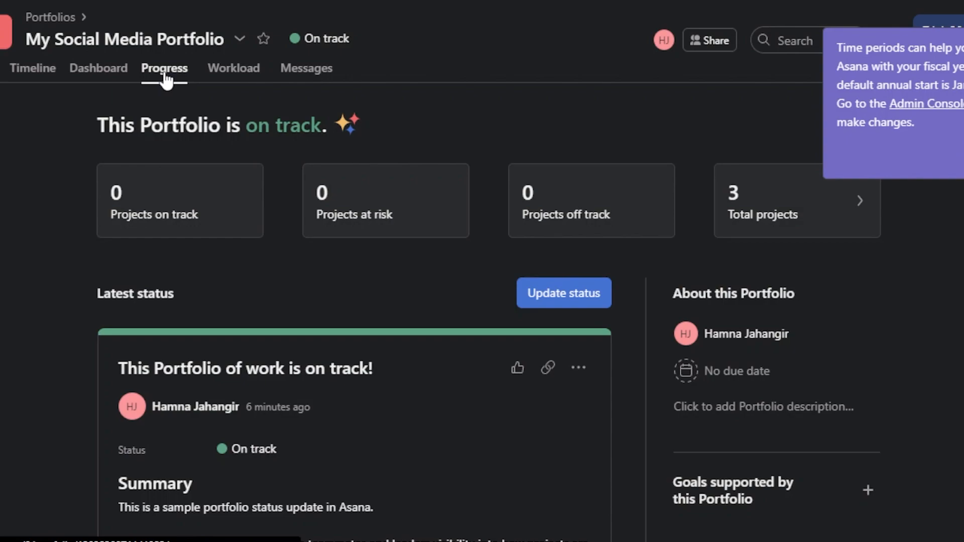
scroll(487, 312, "down", 3)
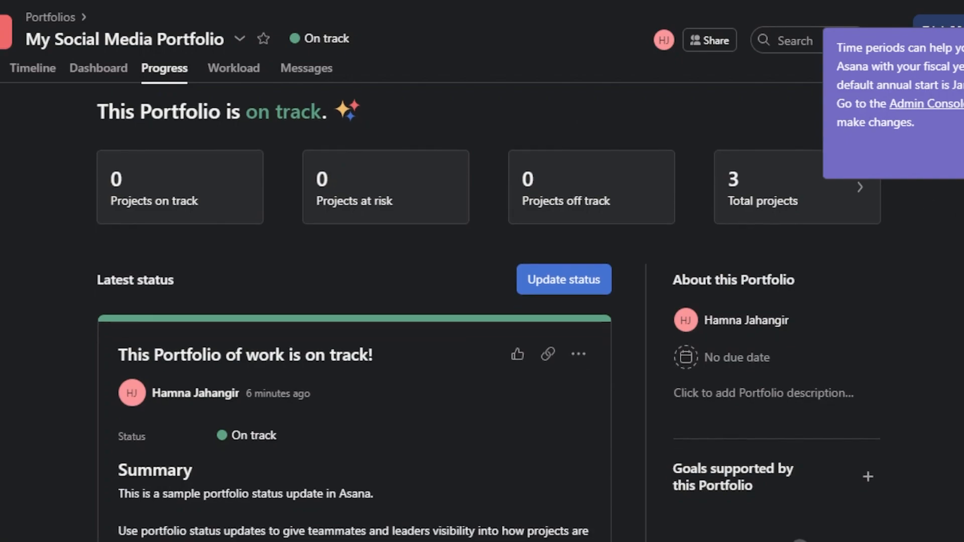
scroll(487, 311, "down", 1)
scroll(488, 311, "down", 1)
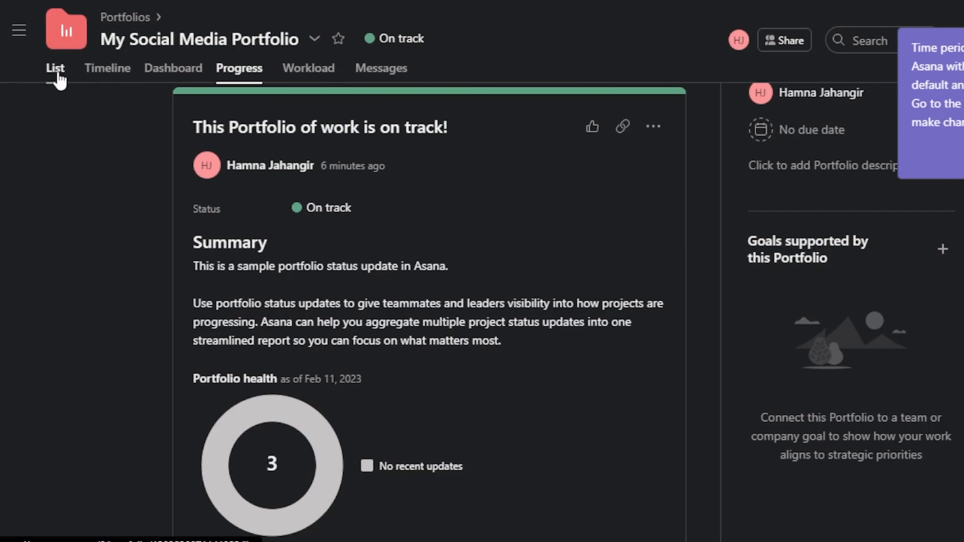
Examine the team's workload and the projects available to add to it.
left_click(323, 74)
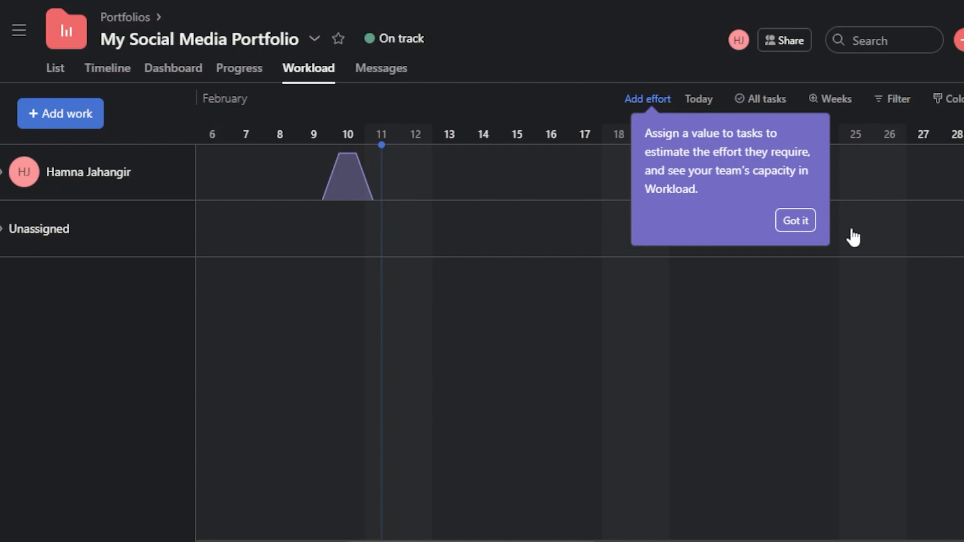
mouse_move(347, 176)
left_click(63, 115)
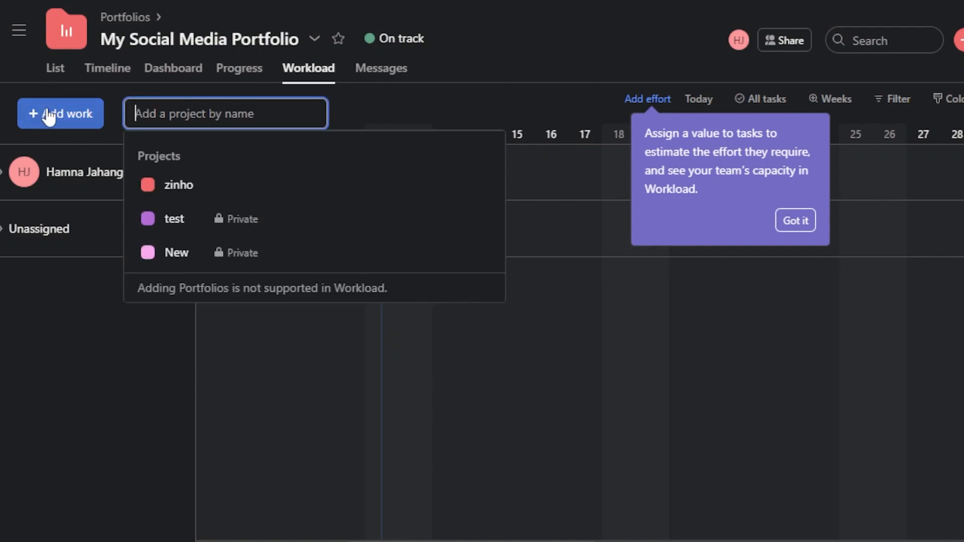
left_click(168, 327)
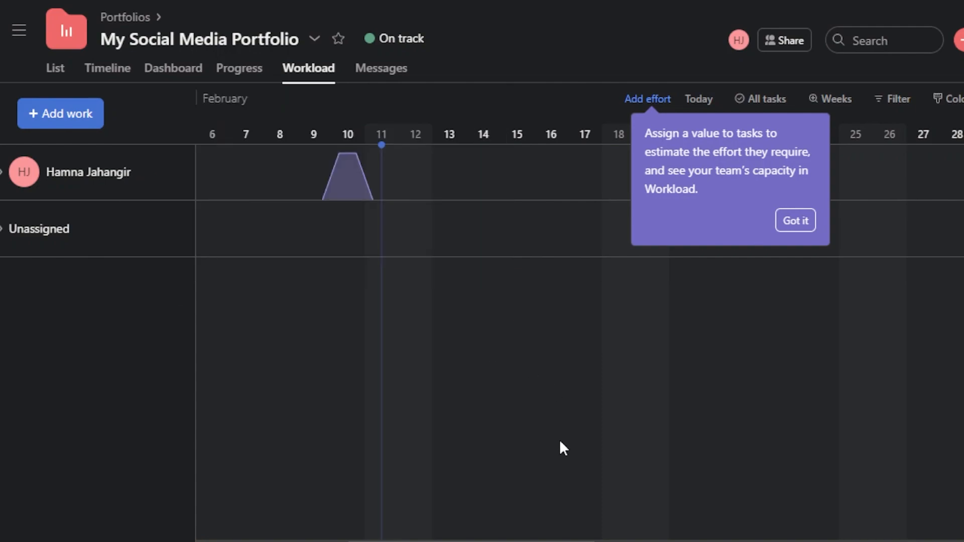
Start a new message to the portfolio's members and look over the people and projects available as additional recipients.
left_click(381, 80)
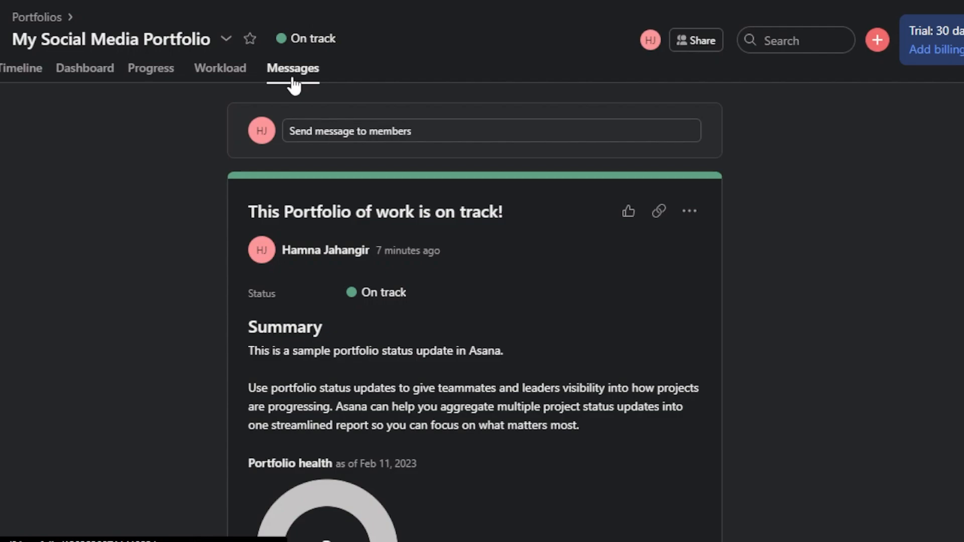
left_click(381, 123)
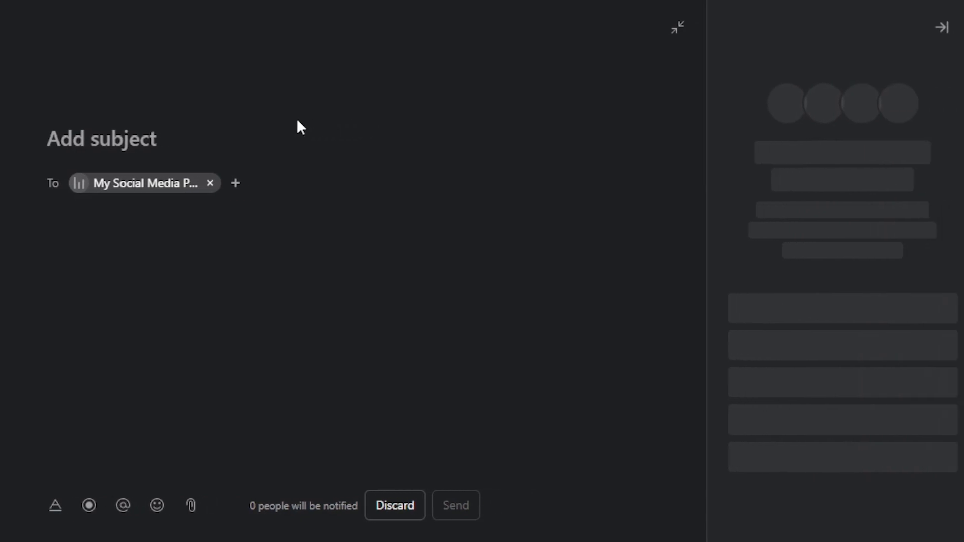
left_click(83, 137)
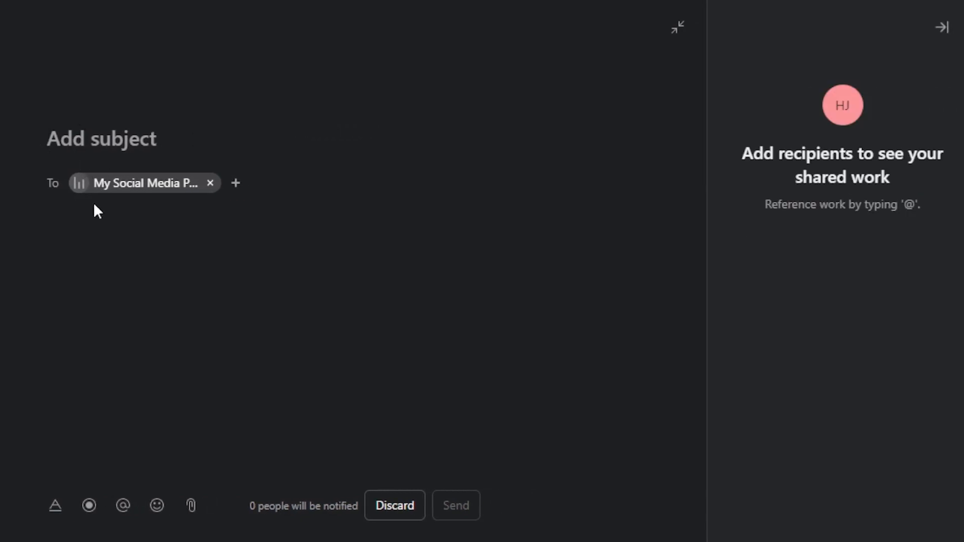
left_click(236, 184)
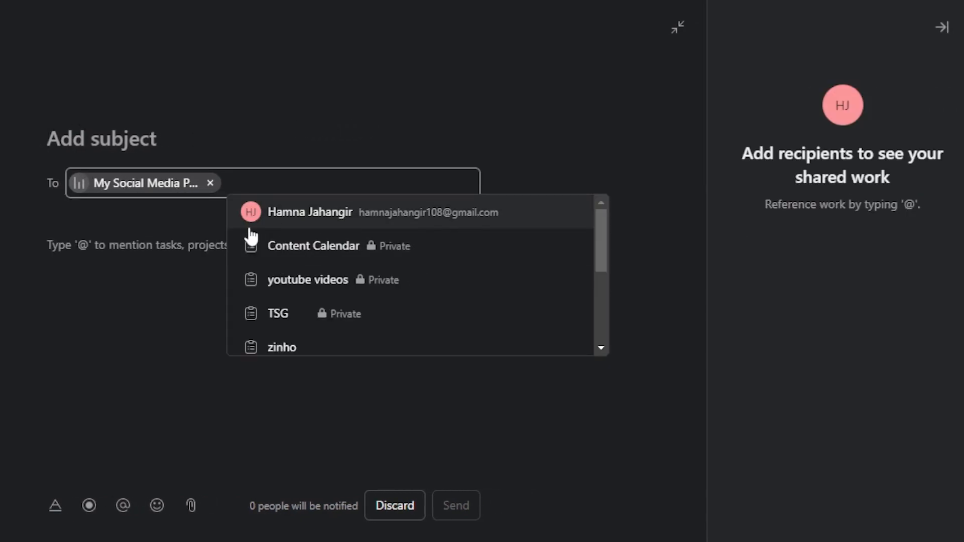
left_click(45, 385)
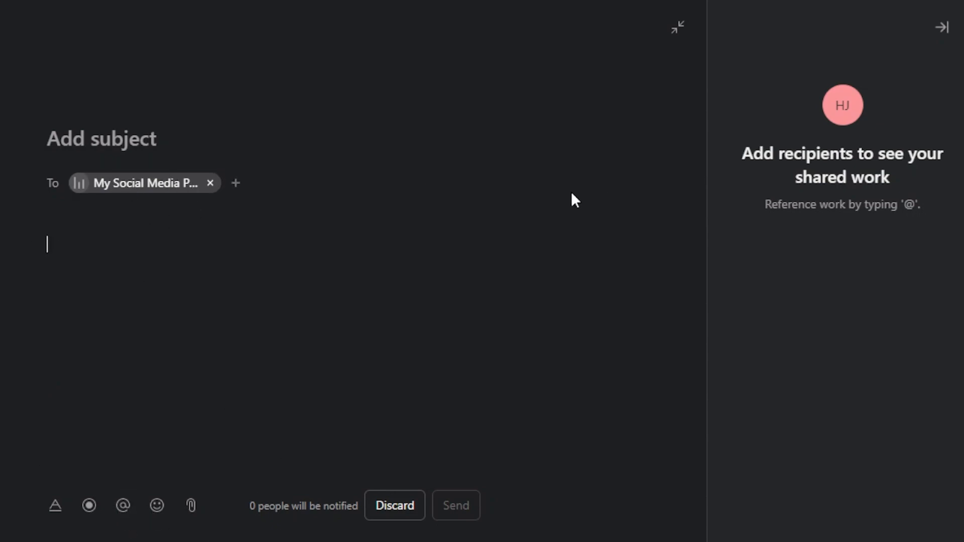
Try the message composer in its minimized, floating and full-screen views, and dismiss the tip about time periods.
left_click(677, 29)
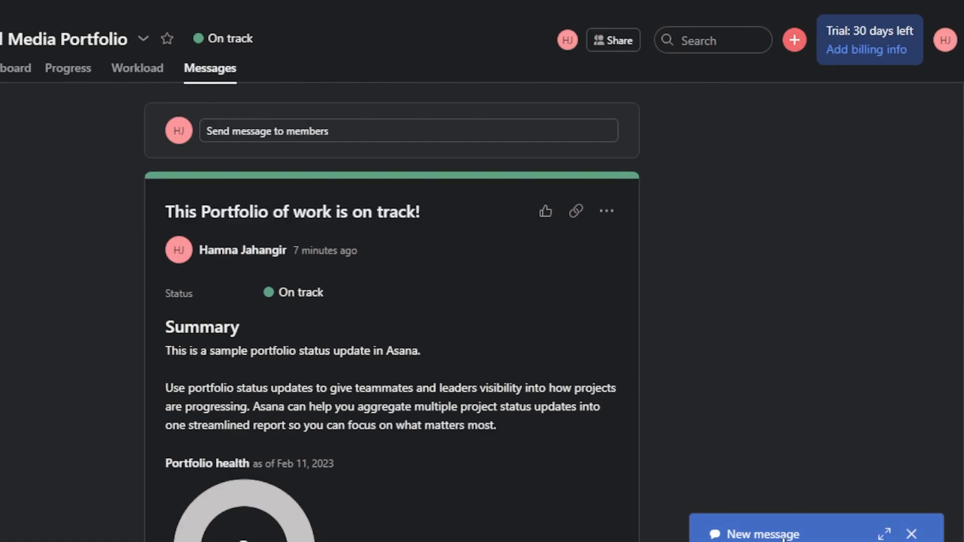
left_click(885, 534)
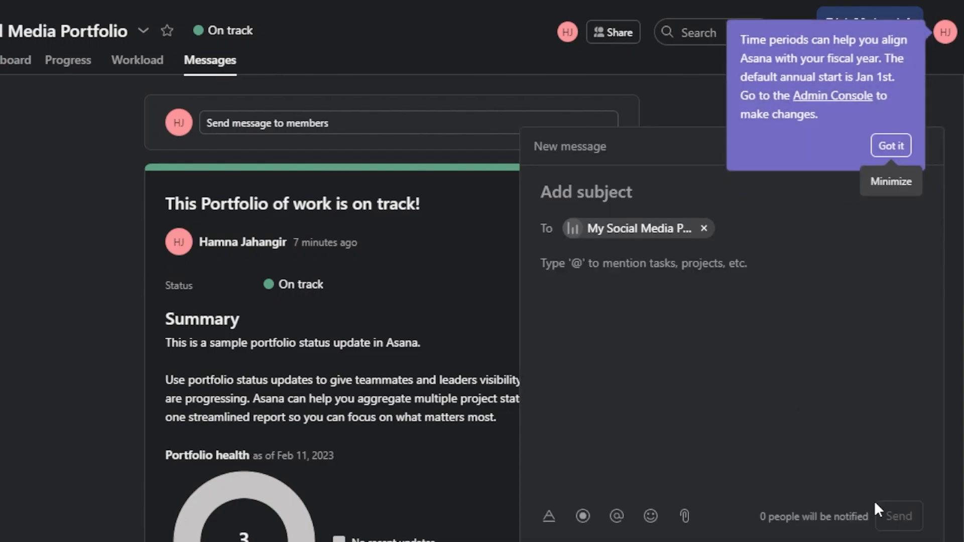
left_click(891, 147)
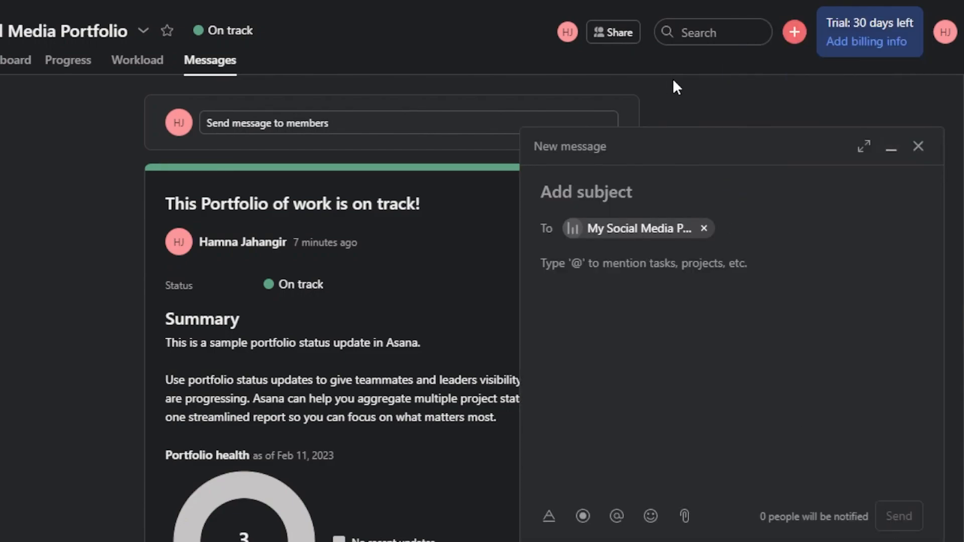
left_click(864, 147)
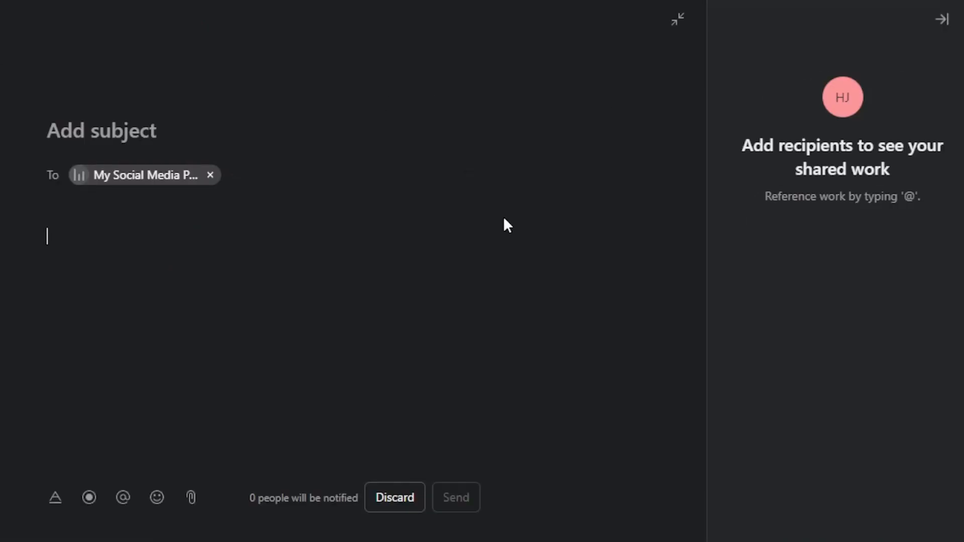
left_click(674, 23)
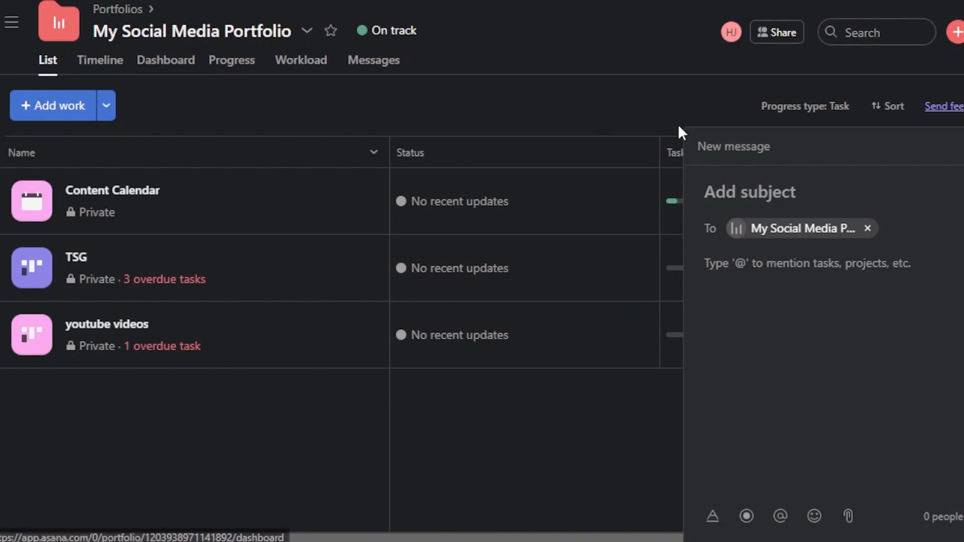
Review the portfolio's sharing and member options, and close the empty message draft.
left_click(780, 35)
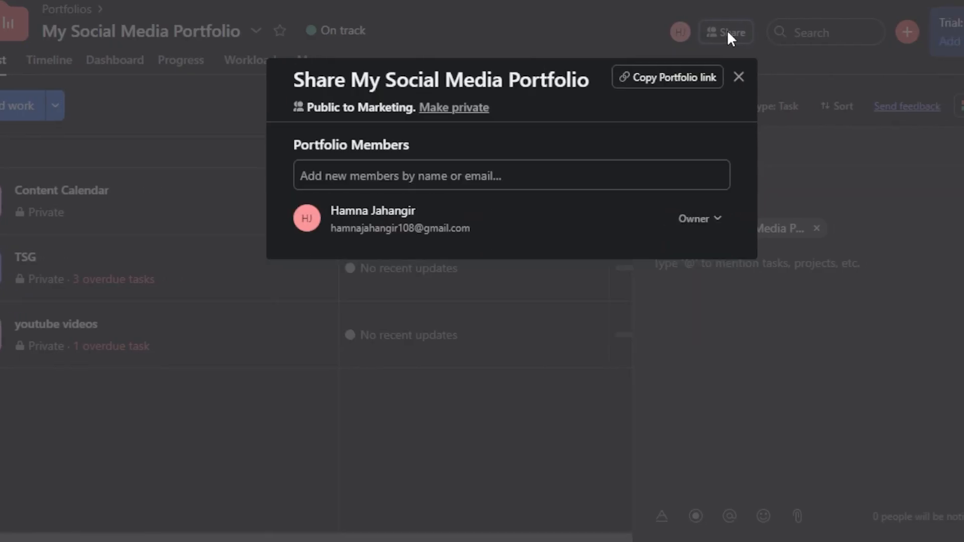
left_click(566, 29)
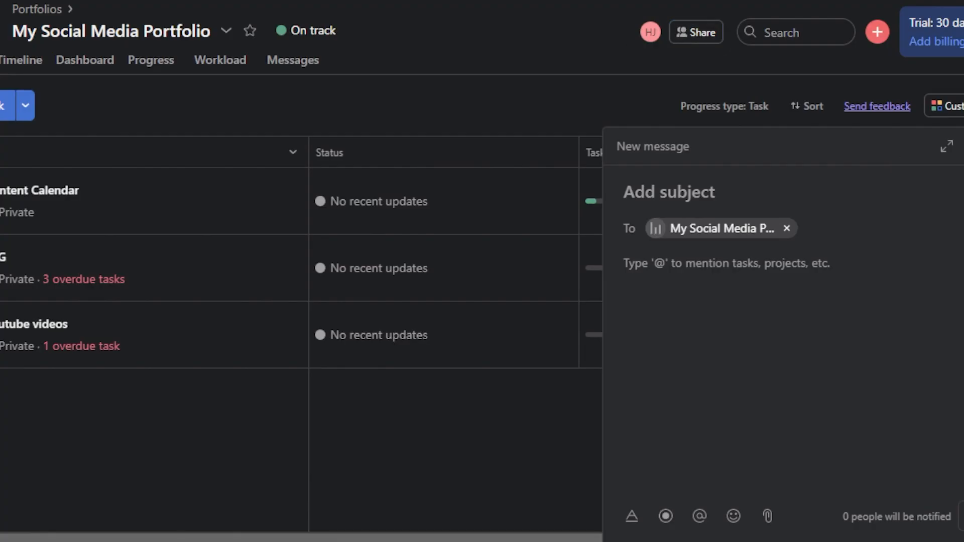
key("Escape")
left_click(687, 85)
left_click(26, 24)
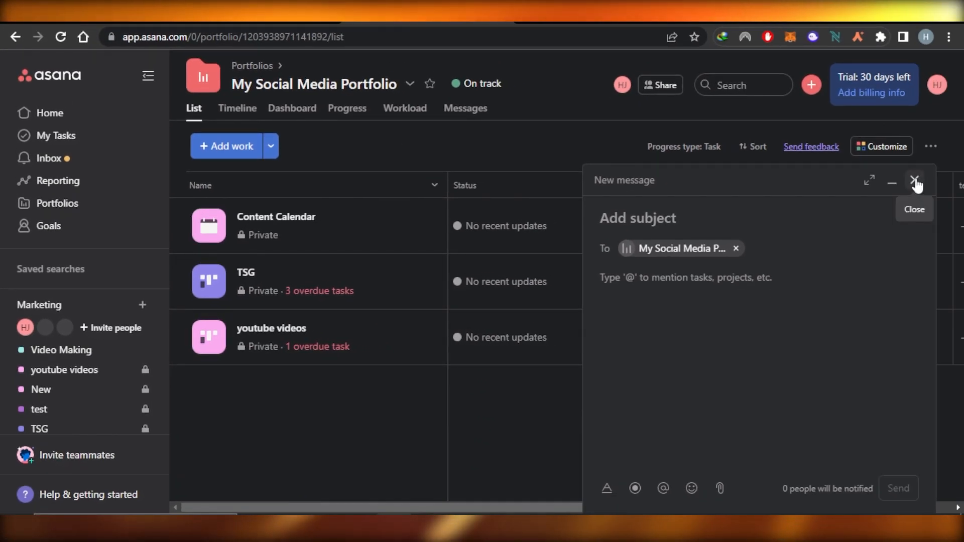
left_click(915, 182)
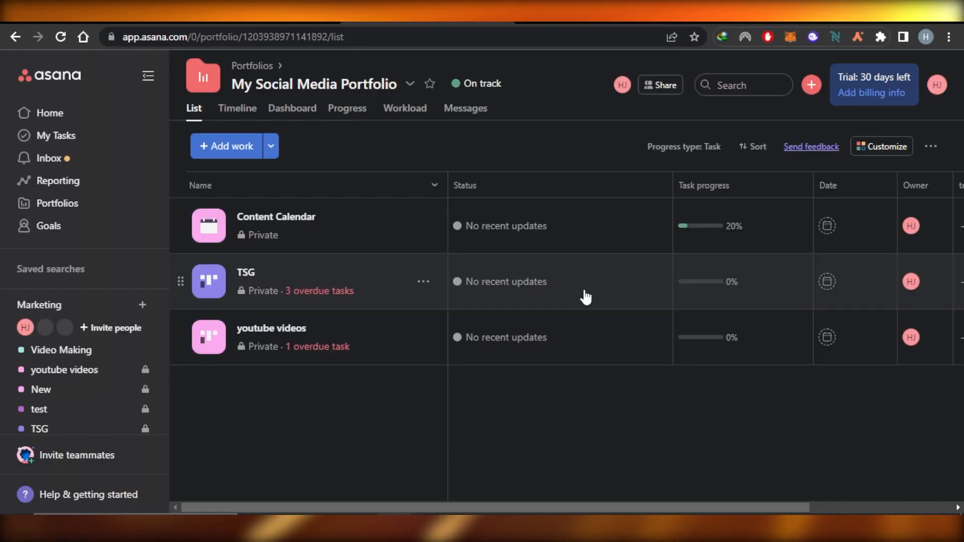